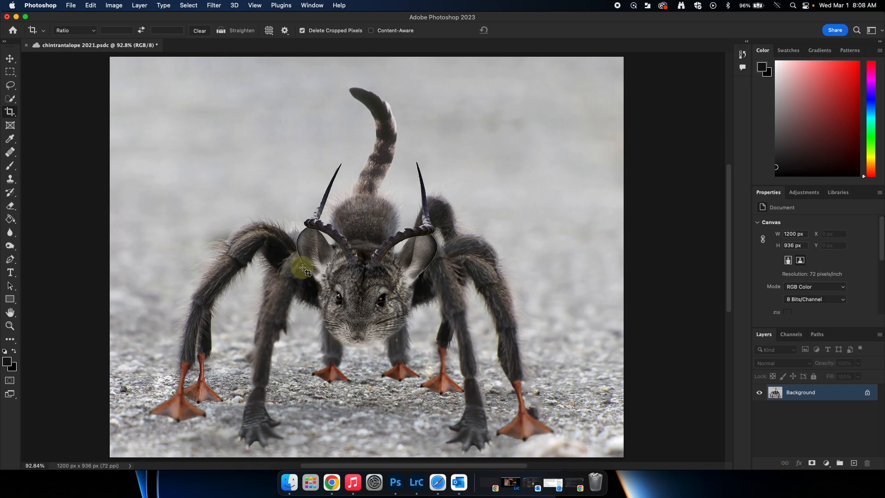
Open the bison photo and Lion_030818.jpg together from the chimera folder on the Desktop.
{"action": "scroll", "coordinate": [304, 269], "scroll_direction": "up", "scroll_amount": 2}
{"action": "scroll", "coordinate": [304, 269], "scroll_direction": "right", "scroll_amount": 2}
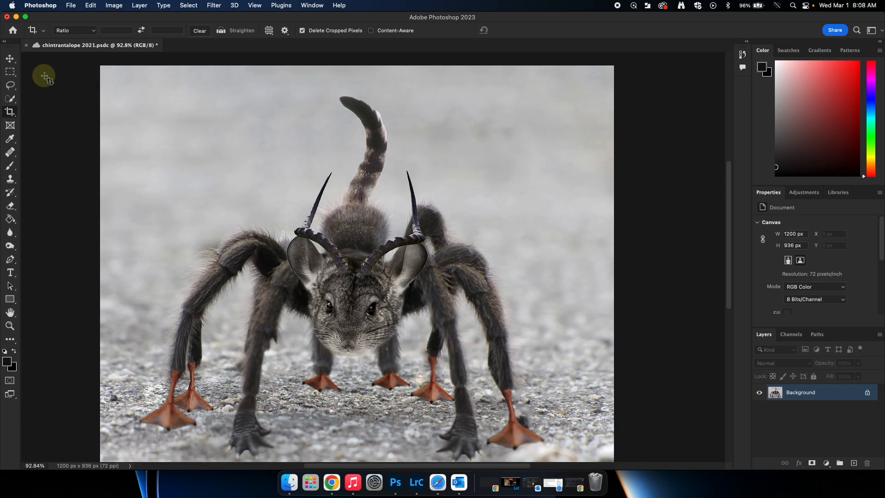
{"action": "left_click", "coordinate": [71, 6]}
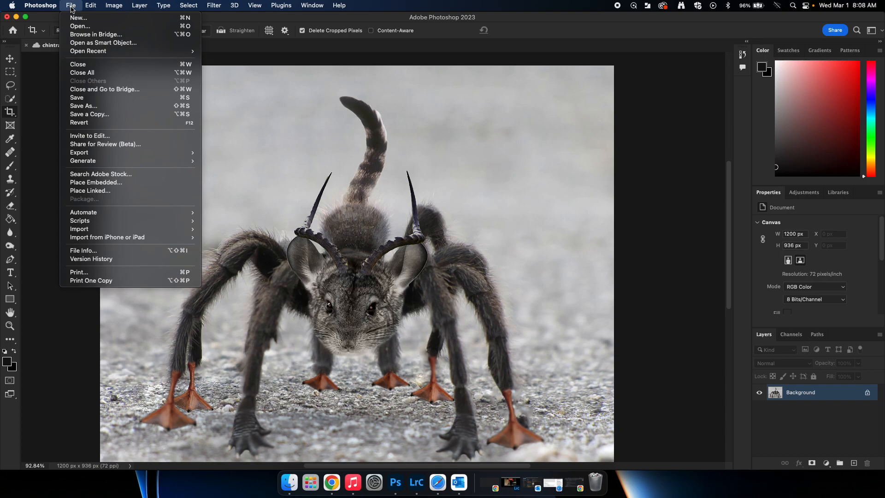
{"action": "left_click", "coordinate": [76, 25]}
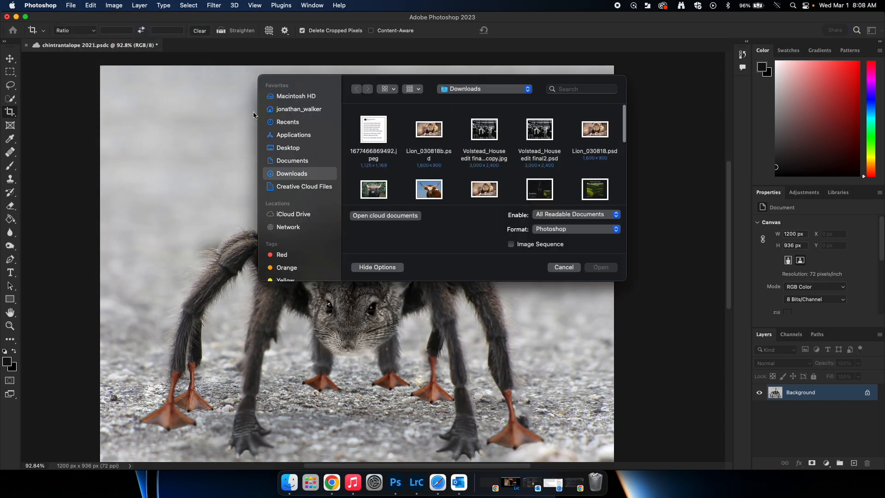
{"action": "left_click", "coordinate": [294, 148]}
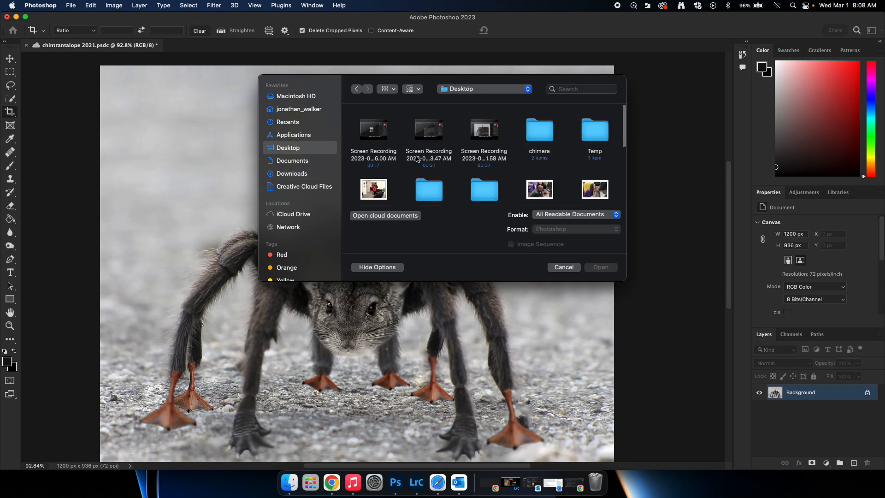
{"action": "double_click", "coordinate": [541, 134]}
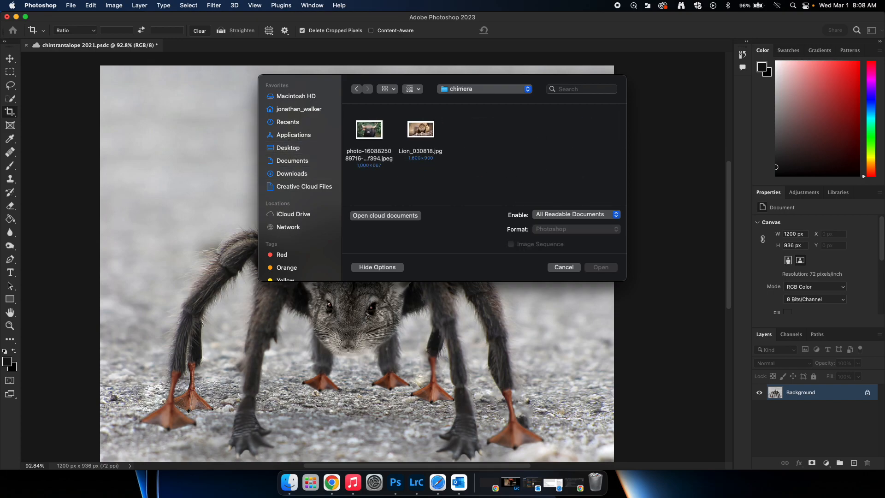
{"action": "left_click", "coordinate": [370, 135]}
{"action": "left_click", "coordinate": [425, 134], "text": "shift"}
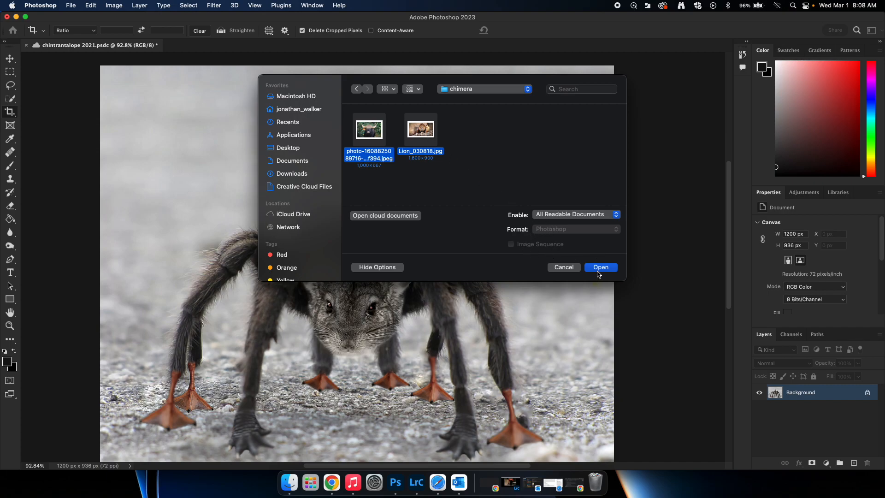
{"action": "key", "text": "Return"}
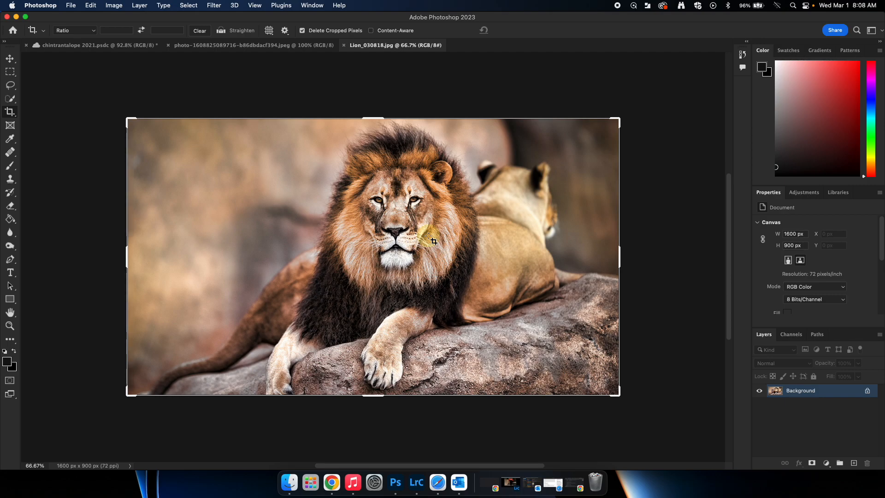
Look over the bison photo and the lion photo as the two source images for the composite.
{"action": "scroll", "coordinate": [225, 182], "scroll_direction": "up", "scroll_amount": 1}
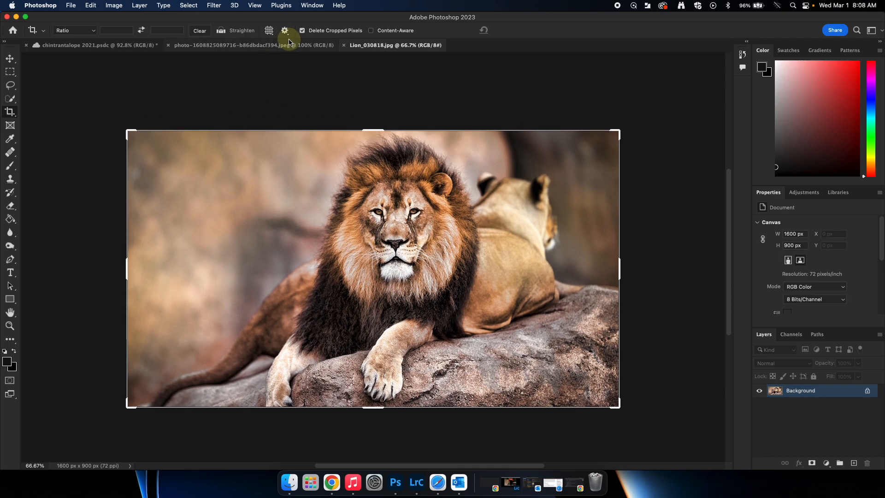
{"action": "left_click", "coordinate": [304, 48]}
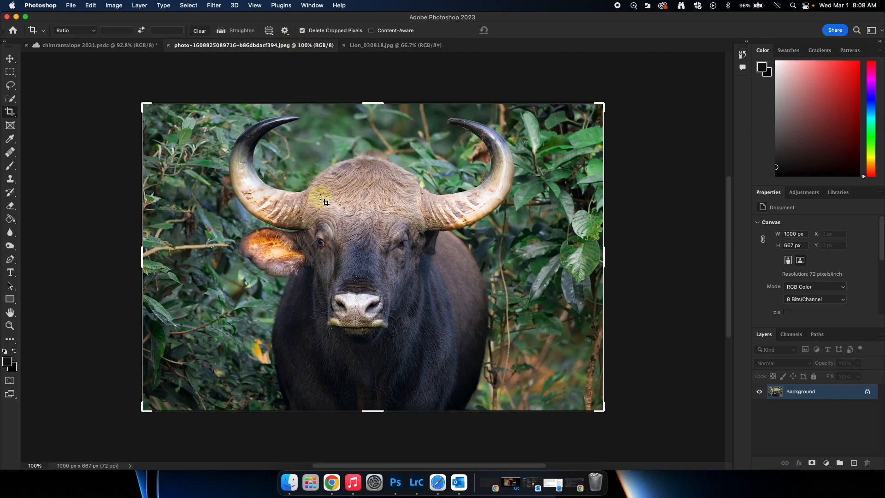
{"action": "scroll", "coordinate": [326, 202], "scroll_direction": "up", "scroll_amount": 4}
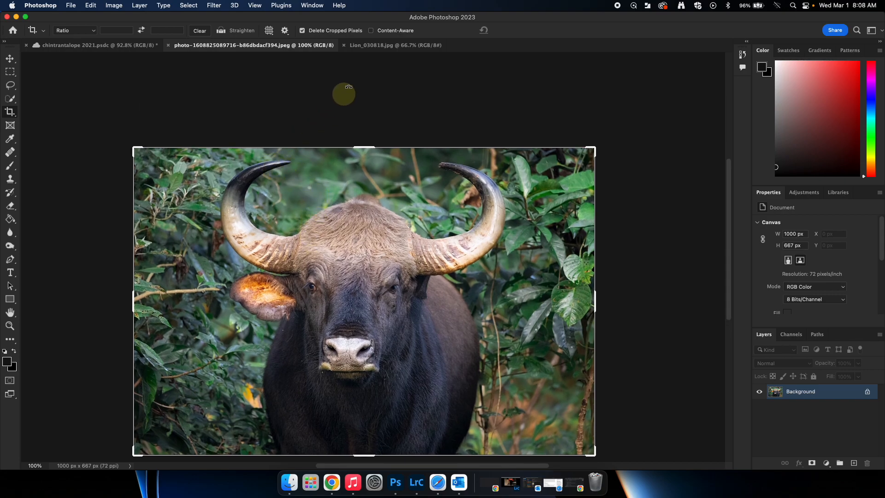
{"action": "left_click", "coordinate": [390, 46]}
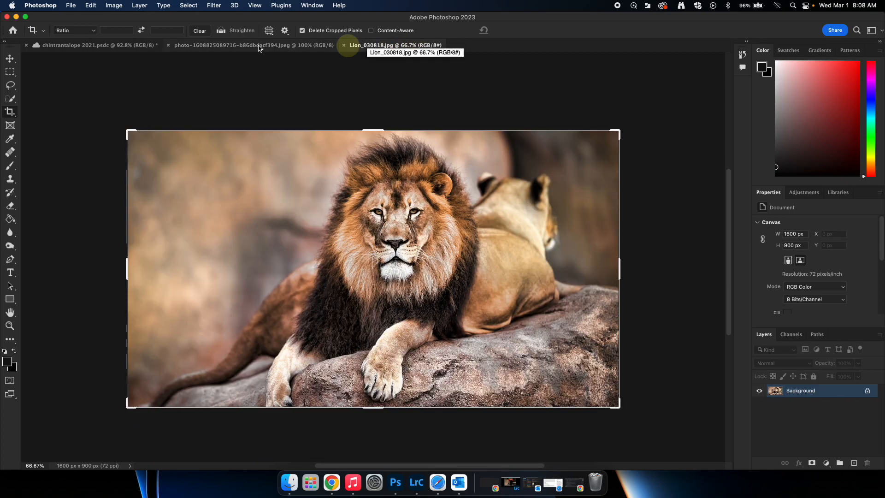
{"action": "left_click", "coordinate": [10, 58]}
{"action": "scroll", "coordinate": [263, 165], "scroll_direction": "up", "scroll_amount": 2}
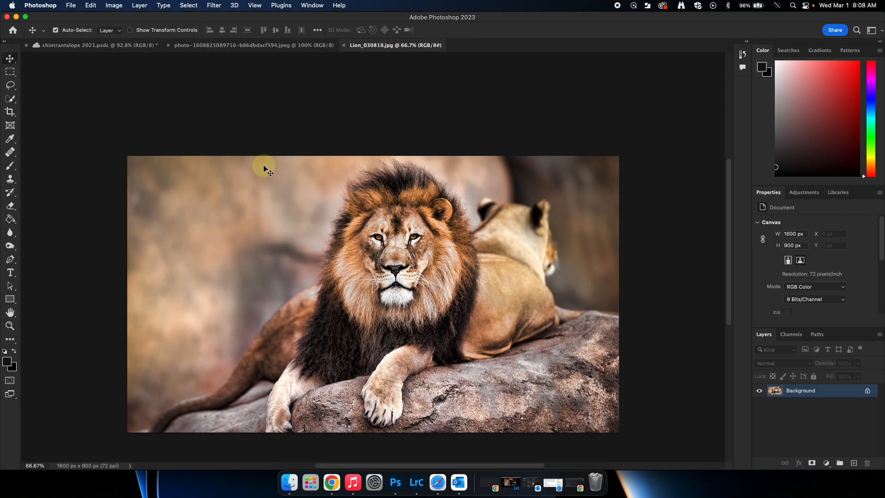
In the bison photo, make a rectangular marquee selection around both horns and the upper part of the head.
{"action": "left_click", "coordinate": [256, 46]}
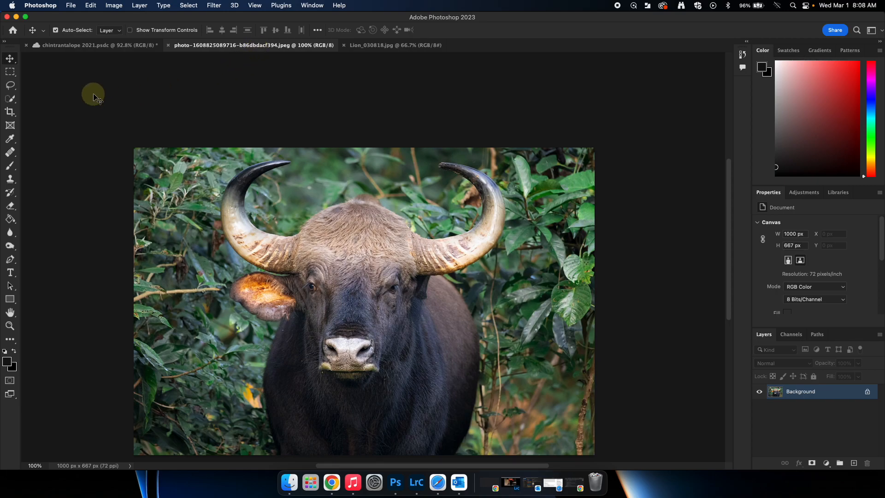
{"action": "scroll", "coordinate": [68, 95], "scroll_direction": "right", "scroll_amount": 3}
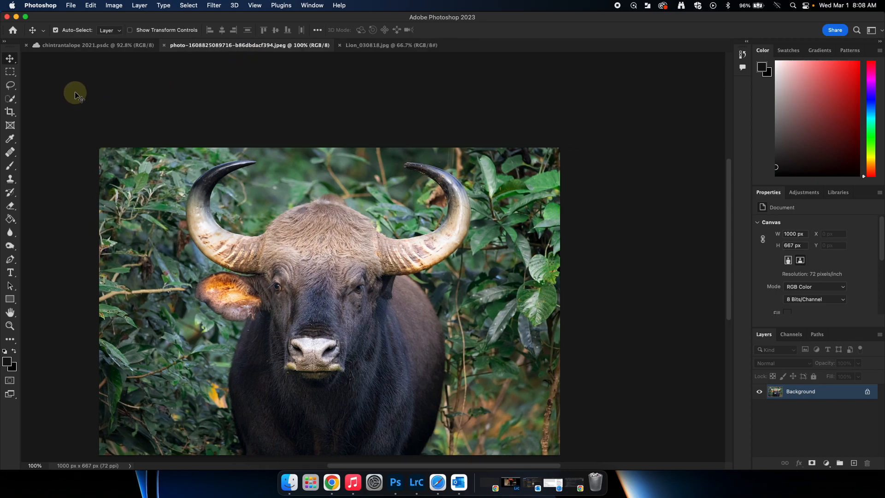
{"action": "scroll", "coordinate": [76, 96], "scroll_direction": "right", "scroll_amount": 3}
{"action": "scroll", "coordinate": [74, 93], "scroll_direction": "left", "scroll_amount": 6}
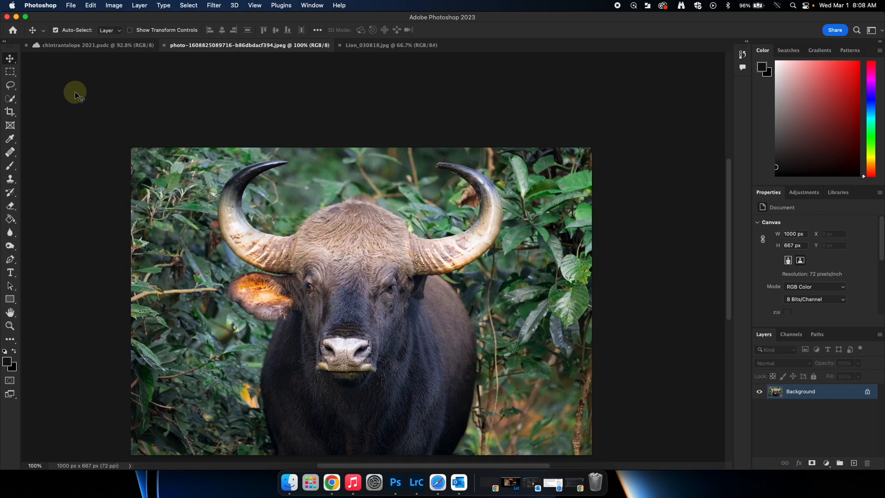
{"action": "left_click", "coordinate": [10, 72]}
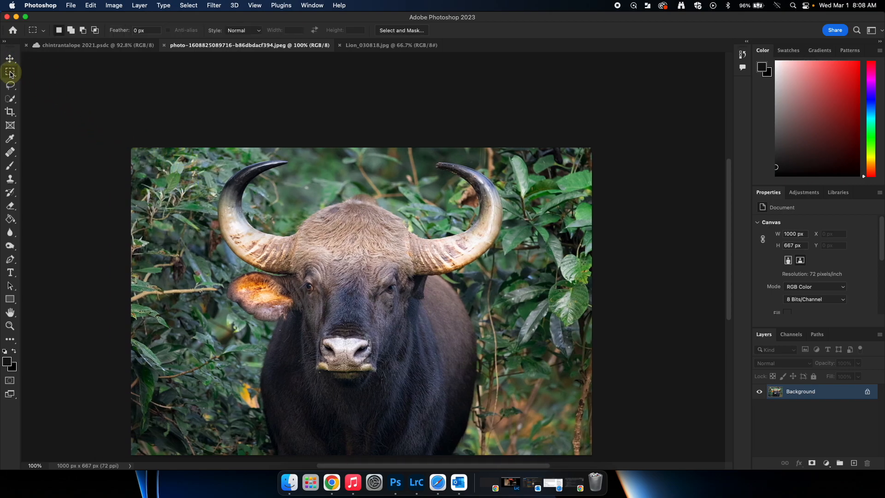
{"action": "left_click_drag", "start_coordinate": [177, 148], "coordinate": [538, 310]}
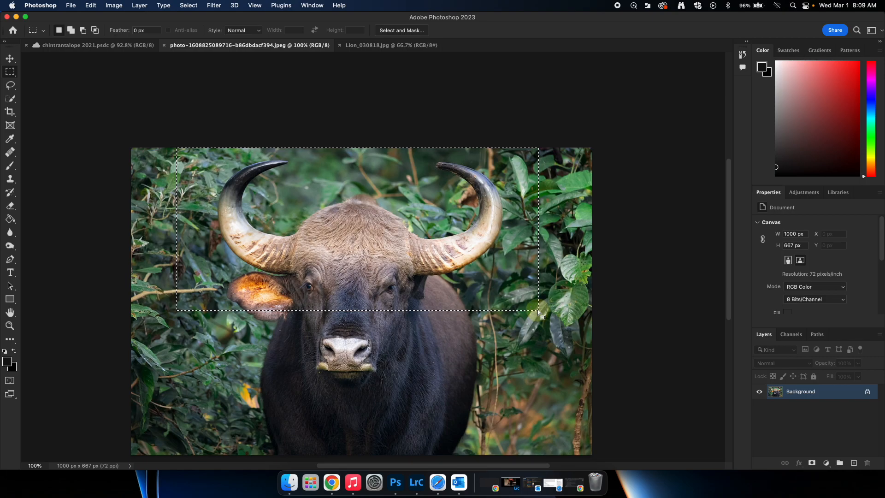
Copy the selected horns area into the lion image and move it up over the lion's head.
{"action": "scroll", "coordinate": [274, 234], "scroll_direction": "right", "scroll_amount": 2}
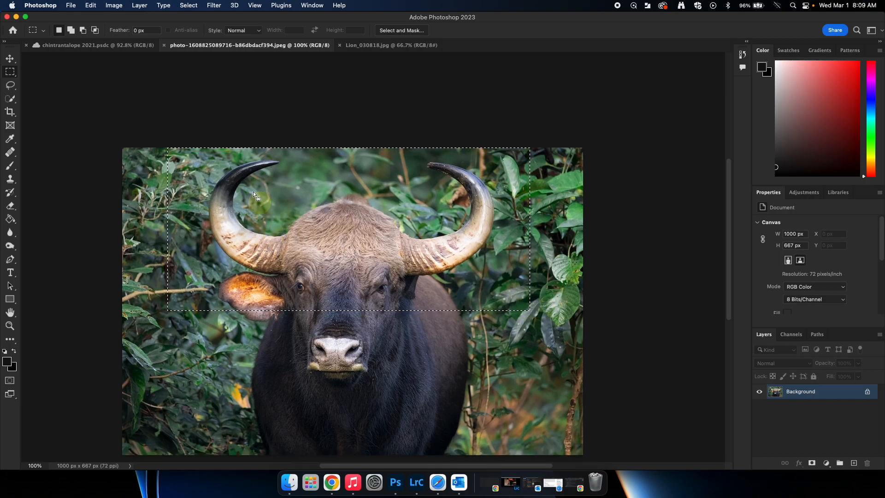
{"action": "left_click", "coordinate": [380, 46]}
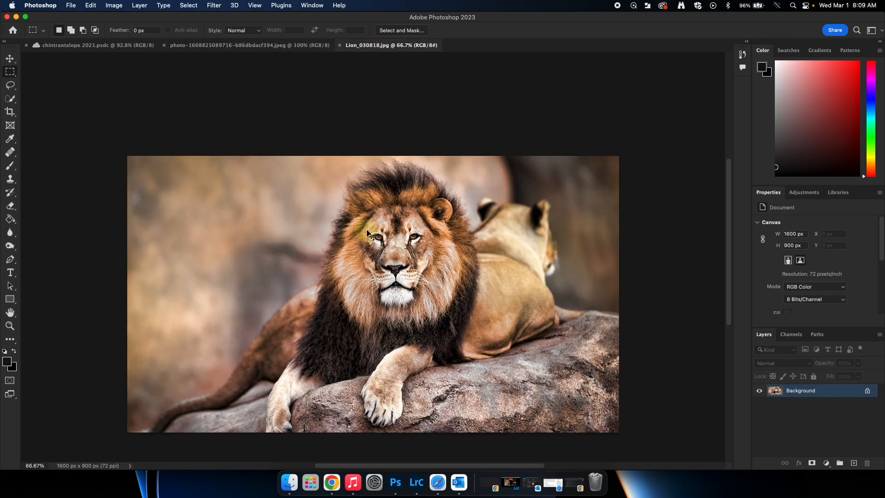
{"action": "key", "text": "super+v"}
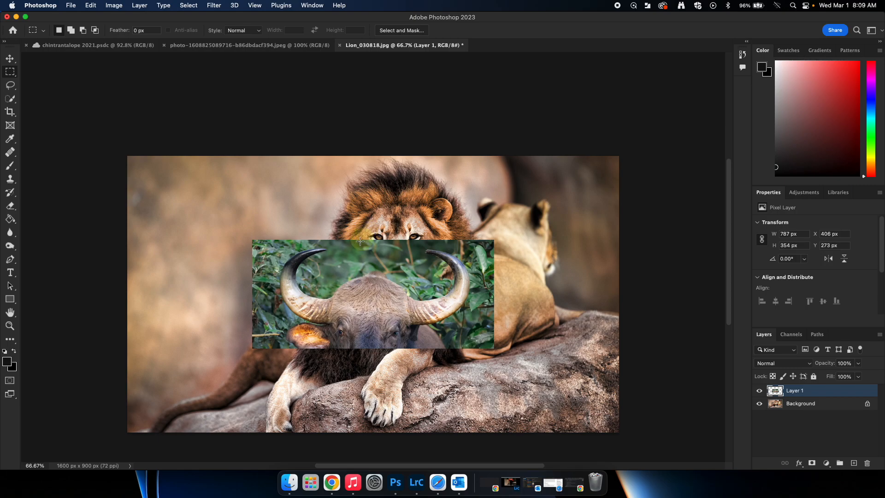
{"action": "left_click", "coordinate": [10, 59]}
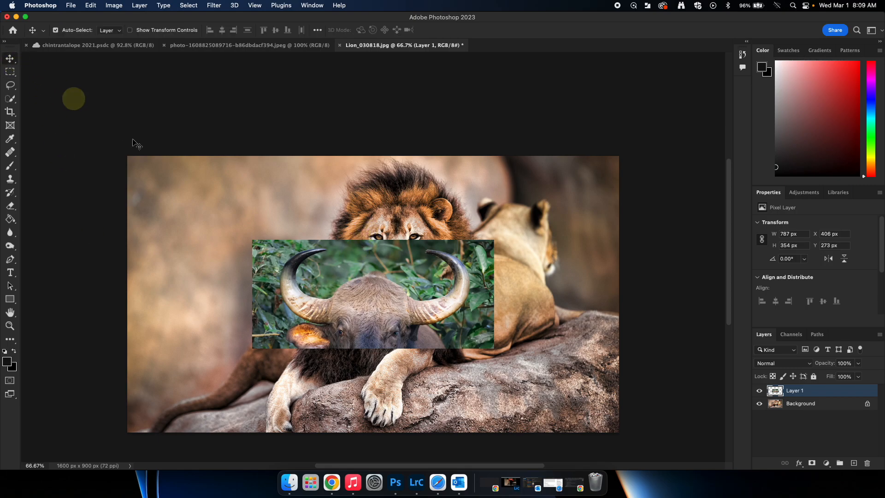
{"action": "left_click_drag", "start_coordinate": [377, 308], "coordinate": [408, 215]}
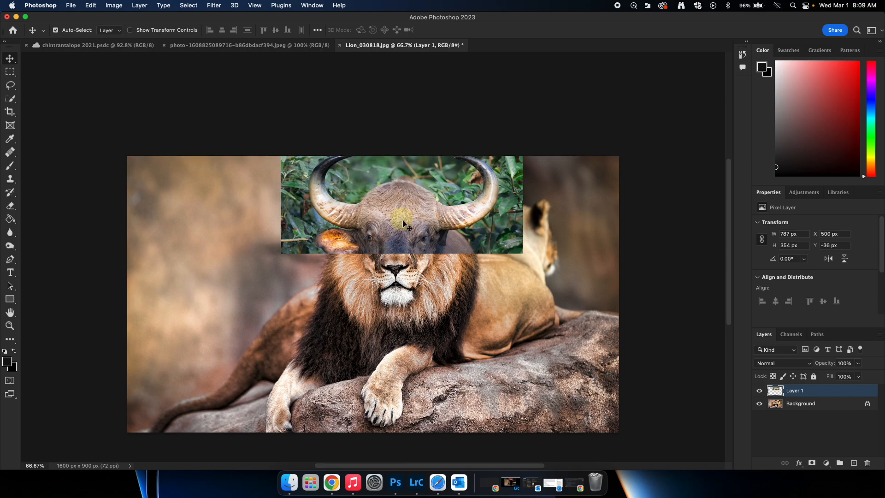
Free-transform the pasted horns layer to about 108% scale and lower its opacity to 59%.
{"action": "scroll", "coordinate": [414, 231], "scroll_direction": "right", "scroll_amount": 1}
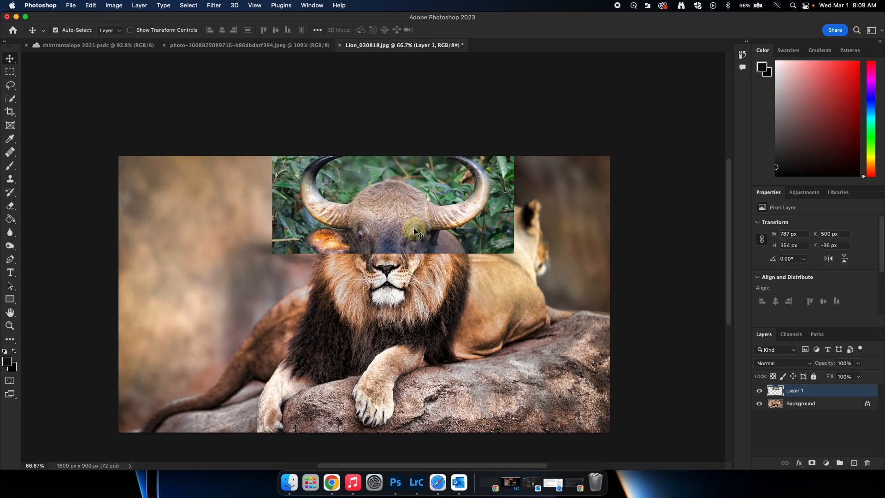
{"action": "key", "text": "super+t"}
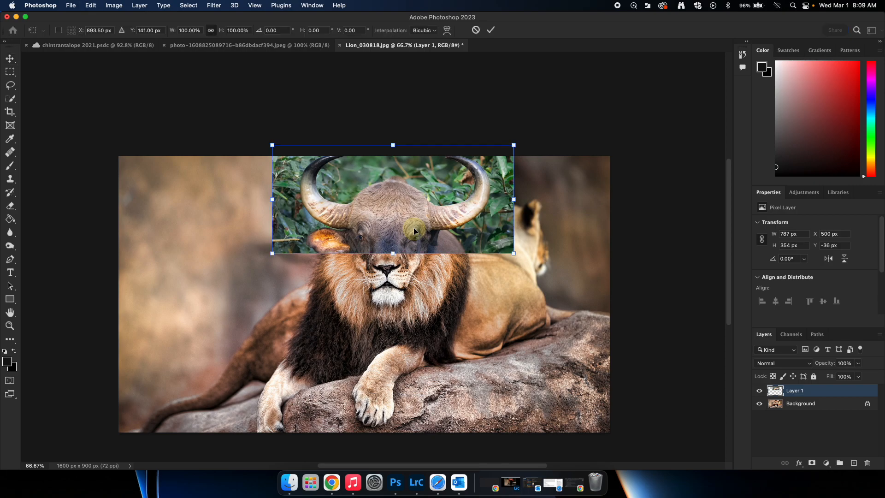
{"action": "left_click_drag", "start_coordinate": [512, 147], "coordinate": [532, 140]}
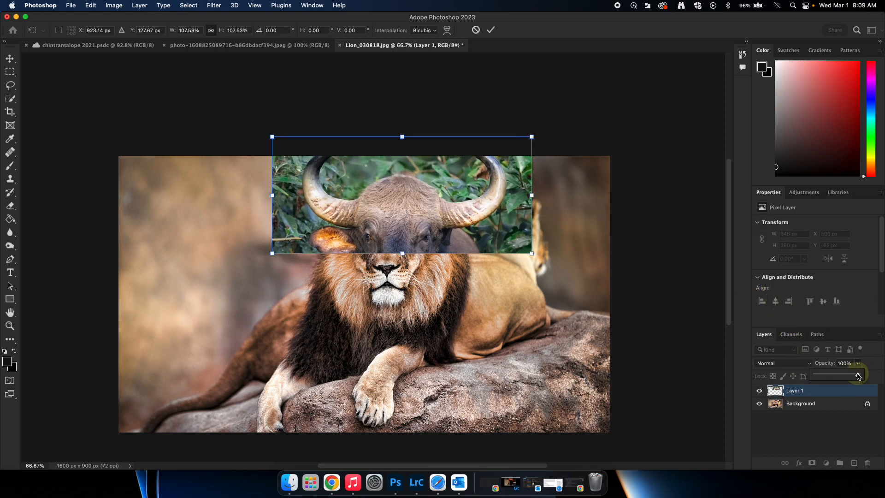
{"action": "left_click_drag", "start_coordinate": [834, 377], "coordinate": [835, 378]}
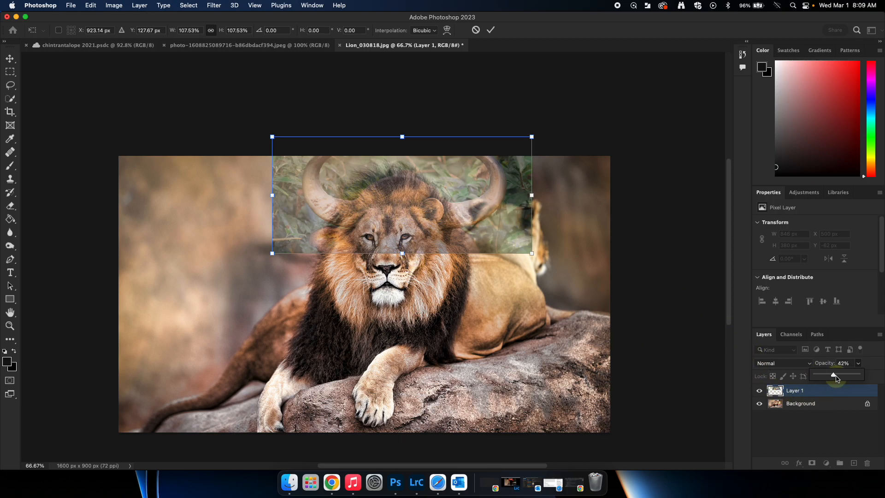
{"action": "left_click_drag", "start_coordinate": [838, 378], "coordinate": [841, 378]}
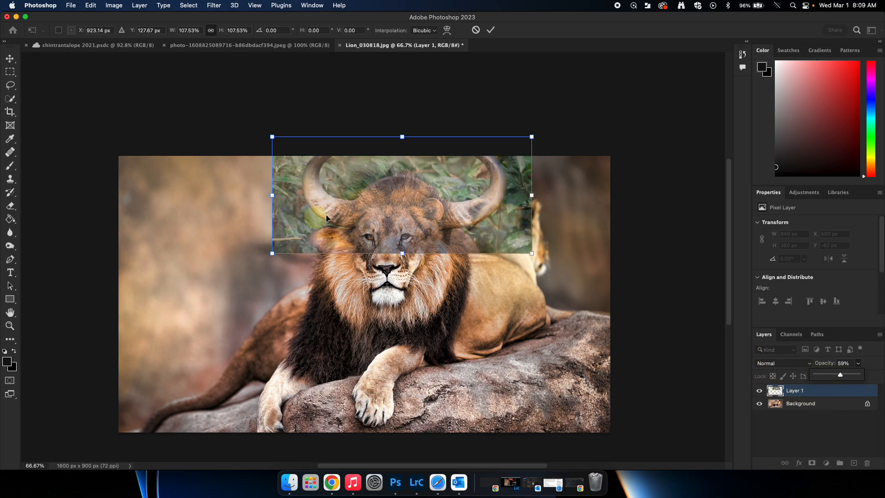
Align the semi-transparent horns with the lion's head, scaling the layer to about 105%, and apply the transform.
{"action": "mouse_move", "coordinate": [390, 216]}
{"action": "left_mouse_down"}
{"action": "mouse_move", "coordinate": [365, 209]}
{"action": "mouse_move", "coordinate": [376, 227]}
{"action": "mouse_move", "coordinate": [375, 217]}
{"action": "mouse_move", "coordinate": [383, 224]}
{"action": "left_mouse_up"}
{"action": "mouse_move", "coordinate": [522, 143]}
{"action": "left_mouse_down"}
{"action": "mouse_move", "coordinate": [494, 154]}
{"action": "mouse_move", "coordinate": [534, 146]}
{"action": "left_mouse_up"}
{"action": "left_click_drag", "start_coordinate": [401, 198], "coordinate": [403, 193]}
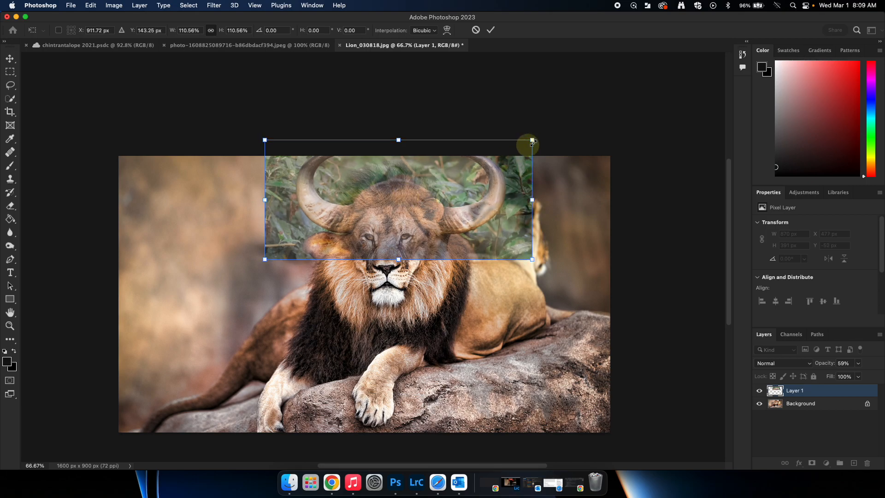
{"action": "left_click_drag", "start_coordinate": [534, 141], "coordinate": [520, 142]}
{"action": "left_click_drag", "start_coordinate": [435, 194], "coordinate": [440, 197]}
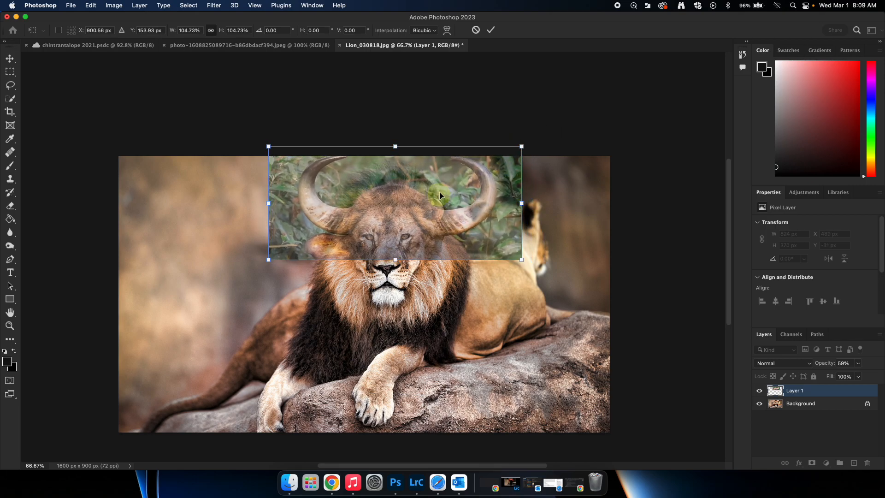
{"action": "left_click", "coordinate": [490, 31]}
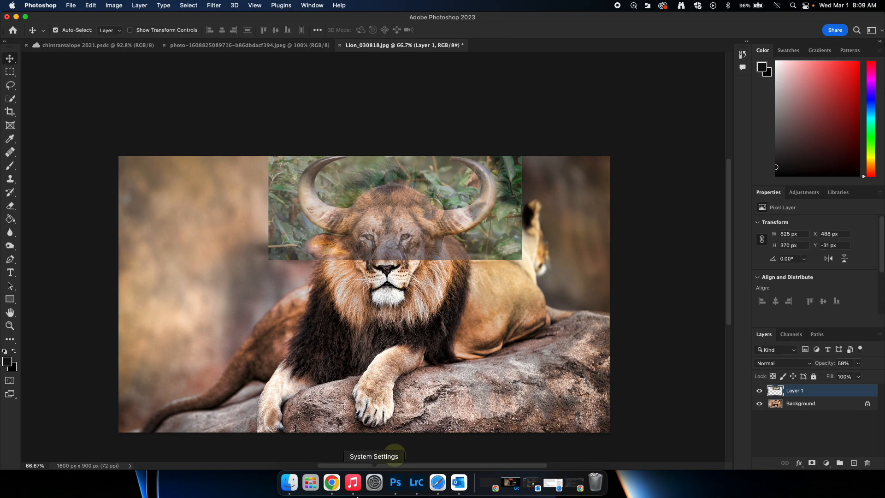
Restore the horns layer to 100% opacity and add a white layer mask to it.
{"action": "left_click", "coordinate": [857, 364]}
{"action": "left_click_drag", "start_coordinate": [859, 376], "coordinate": [876, 374]}
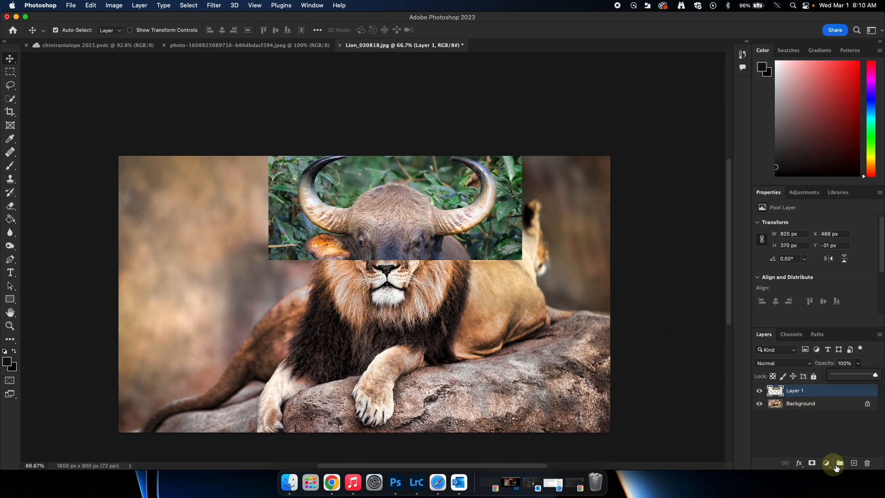
{"action": "left_click", "coordinate": [814, 464]}
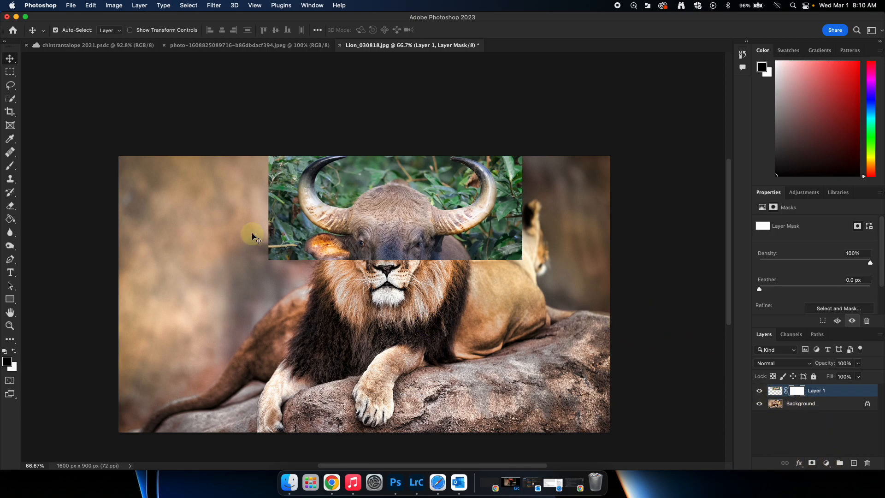
Paint black on the layer mask with a 90 px brush to hide the foliage outside the horns and the bison's lower face.
{"action": "left_click", "coordinate": [11, 167]}
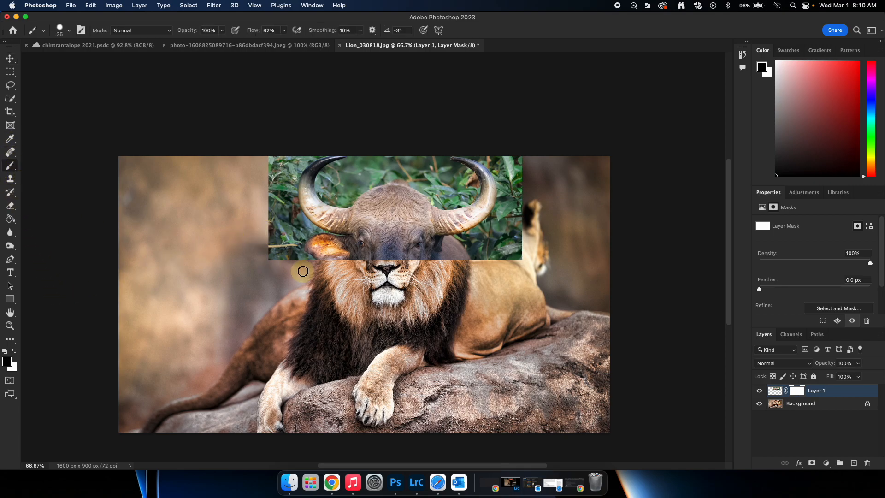
{"action": "scroll", "coordinate": [301, 271], "scroll_direction": "up", "scroll_amount": 2}
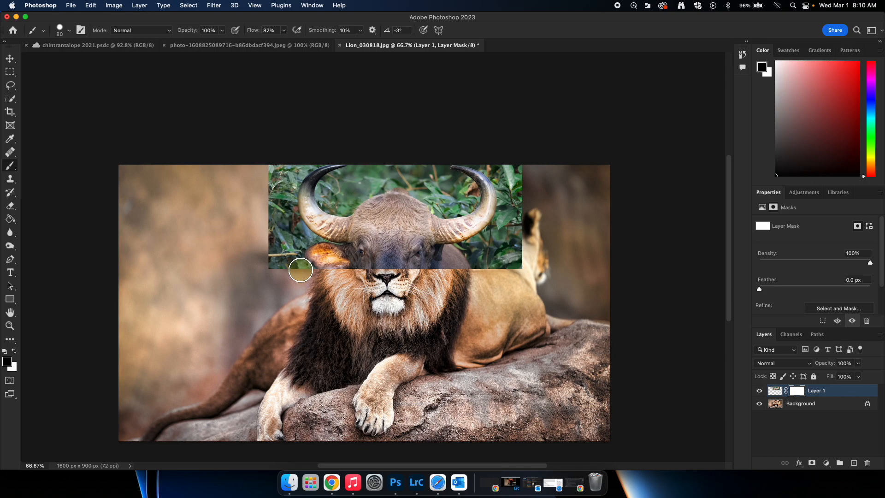
{"action": "right_click", "coordinate": [302, 271]}
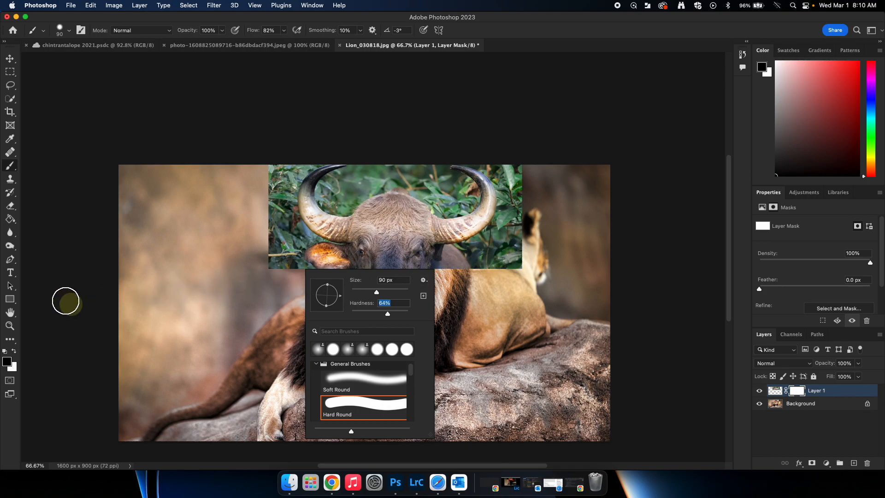
{"action": "mouse_move", "coordinate": [519, 262]}
{"action": "left_mouse_down"}
{"action": "mouse_move", "coordinate": [486, 277]}
{"action": "mouse_move", "coordinate": [432, 281]}
{"action": "mouse_move", "coordinate": [446, 274]}
{"action": "mouse_move", "coordinate": [341, 270]}
{"action": "mouse_move", "coordinate": [290, 261]}
{"action": "mouse_move", "coordinate": [260, 244]}
{"action": "mouse_move", "coordinate": [279, 251]}
{"action": "mouse_move", "coordinate": [270, 200]}
{"action": "mouse_move", "coordinate": [290, 158]}
{"action": "mouse_move", "coordinate": [277, 166]}
{"action": "mouse_move", "coordinate": [311, 156]}
{"action": "mouse_move", "coordinate": [288, 175]}
{"action": "mouse_move", "coordinate": [283, 210]}
{"action": "mouse_move", "coordinate": [294, 237]}
{"action": "mouse_move", "coordinate": [314, 253]}
{"action": "mouse_move", "coordinate": [352, 259]}
{"action": "mouse_move", "coordinate": [494, 259]}
{"action": "mouse_move", "coordinate": [518, 241]}
{"action": "mouse_move", "coordinate": [521, 206]}
{"action": "mouse_move", "coordinate": [513, 161]}
{"action": "mouse_move", "coordinate": [481, 151]}
{"action": "mouse_move", "coordinate": [505, 199]}
{"action": "left_mouse_up"}
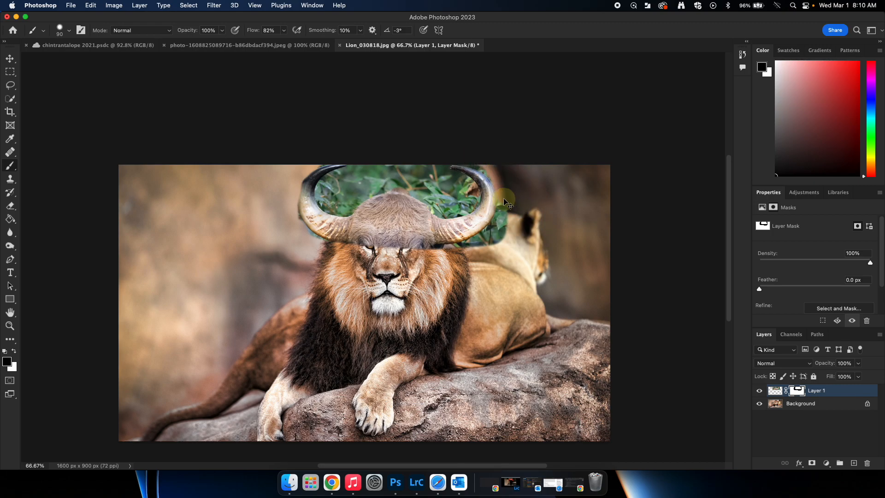
Reduce the brush to 60 px and mask out the bison's head and most of the foliage between the horns.
{"action": "key", "text": "super+equal"}
{"action": "key", "text": "super+equal"}
{"action": "scroll", "coordinate": [421, 310], "scroll_direction": "up", "scroll_amount": 8}
{"action": "scroll", "coordinate": [421, 310], "scroll_direction": "right", "scroll_amount": 4}
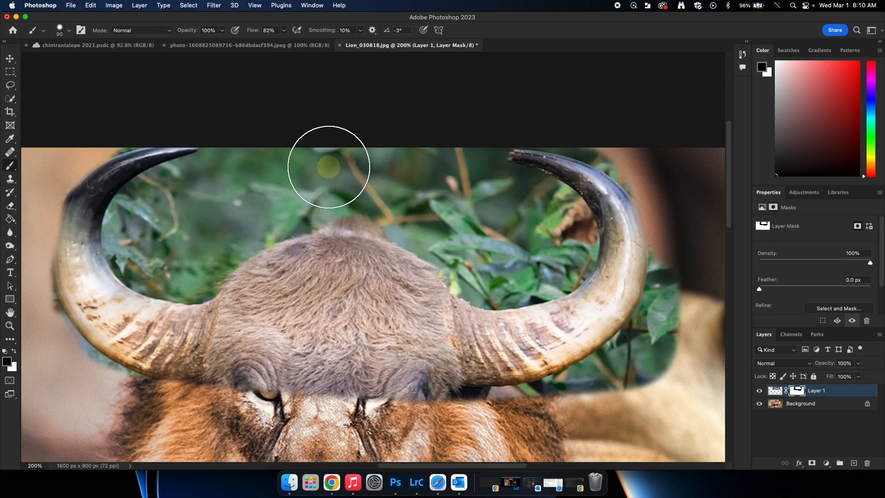
{"action": "key", "text": "bracketleft"}
{"action": "key", "text": "bracketleft"}
{"action": "key", "text": "bracketleft"}
{"action": "mouse_move", "coordinate": [330, 162]}
{"action": "left_mouse_down"}
{"action": "mouse_move", "coordinate": [159, 197]}
{"action": "mouse_move", "coordinate": [134, 225]}
{"action": "mouse_move", "coordinate": [135, 248]}
{"action": "mouse_move", "coordinate": [185, 273]}
{"action": "mouse_move", "coordinate": [267, 224]}
{"action": "mouse_move", "coordinate": [347, 212]}
{"action": "mouse_move", "coordinate": [412, 225]}
{"action": "mouse_move", "coordinate": [496, 286]}
{"action": "mouse_move", "coordinate": [545, 274]}
{"action": "mouse_move", "coordinate": [500, 260]}
{"action": "mouse_move", "coordinate": [374, 247]}
{"action": "mouse_move", "coordinate": [382, 267]}
{"action": "mouse_move", "coordinate": [316, 255]}
{"action": "mouse_move", "coordinate": [255, 285]}
{"action": "mouse_move", "coordinate": [225, 360]}
{"action": "mouse_move", "coordinate": [236, 381]}
{"action": "mouse_move", "coordinate": [286, 350]}
{"action": "mouse_move", "coordinate": [419, 386]}
{"action": "mouse_move", "coordinate": [414, 328]}
{"action": "mouse_move", "coordinate": [427, 269]}
{"action": "mouse_move", "coordinate": [419, 285]}
{"action": "mouse_move", "coordinate": [423, 386]}
{"action": "mouse_move", "coordinate": [358, 279]}
{"action": "mouse_move", "coordinate": [288, 317]}
{"action": "mouse_move", "coordinate": [311, 260]}
{"action": "mouse_move", "coordinate": [204, 259]}
{"action": "mouse_move", "coordinate": [187, 268]}
{"action": "mouse_move", "coordinate": [192, 274]}
{"action": "mouse_move", "coordinate": [204, 272]}
{"action": "mouse_move", "coordinate": [137, 260]}
{"action": "mouse_move", "coordinate": [133, 247]}
{"action": "mouse_move", "coordinate": [182, 205]}
{"action": "mouse_move", "coordinate": [266, 165]}
{"action": "mouse_move", "coordinate": [172, 188]}
{"action": "mouse_move", "coordinate": [378, 187]}
{"action": "mouse_move", "coordinate": [424, 158]}
{"action": "mouse_move", "coordinate": [552, 207]}
{"action": "mouse_move", "coordinate": [569, 228]}
{"action": "mouse_move", "coordinate": [561, 265]}
{"action": "mouse_move", "coordinate": [472, 286]}
{"action": "mouse_move", "coordinate": [532, 186]}
{"action": "mouse_move", "coordinate": [487, 183]}
{"action": "left_mouse_up"}
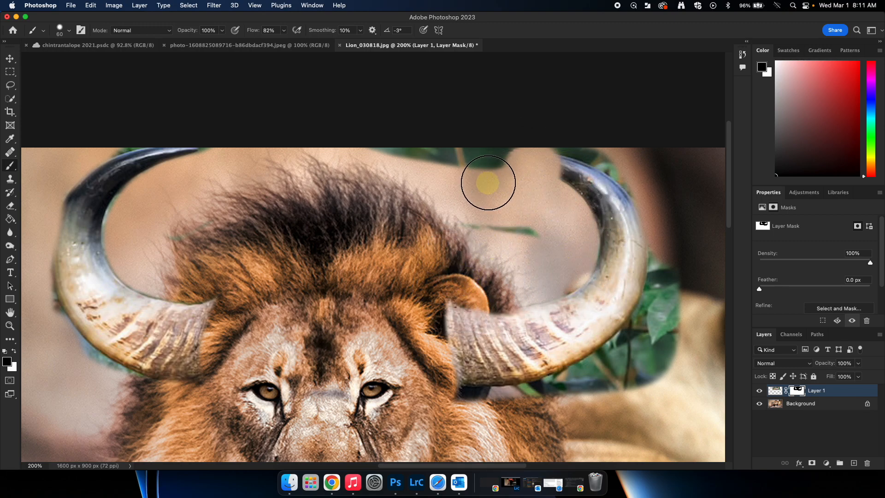
Paint white on the mask to restore the tip of the horn on the lion's visible-ear side and the other horn's outer edge.
{"action": "scroll", "coordinate": [501, 182], "scroll_direction": "right", "scroll_amount": 2}
{"action": "key", "text": "x"}
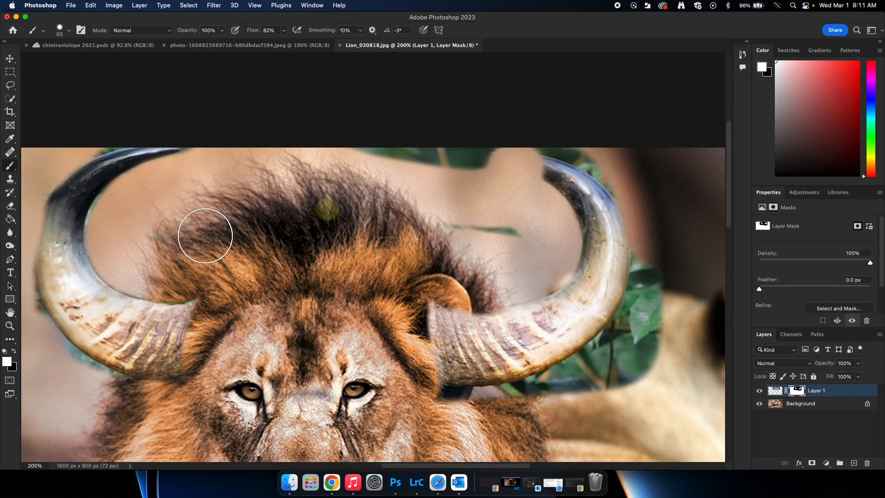
{"action": "mouse_move", "coordinate": [494, 204]}
{"action": "left_mouse_down"}
{"action": "mouse_move", "coordinate": [542, 173]}
{"action": "mouse_move", "coordinate": [502, 161]}
{"action": "mouse_move", "coordinate": [552, 166]}
{"action": "mouse_move", "coordinate": [508, 155]}
{"action": "left_mouse_up"}
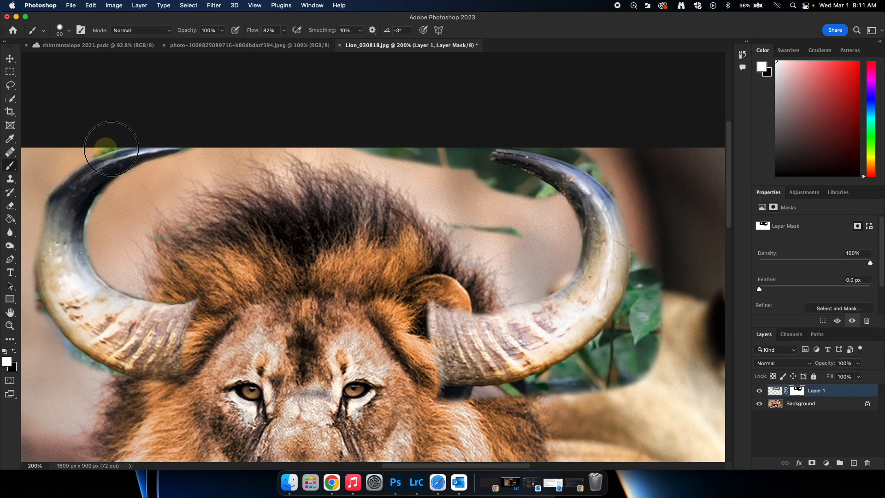
{"action": "mouse_move", "coordinate": [63, 214]}
{"action": "left_mouse_down"}
{"action": "mouse_move", "coordinate": [50, 247]}
{"action": "mouse_move", "coordinate": [62, 288]}
{"action": "mouse_move", "coordinate": [83, 280]}
{"action": "left_mouse_up"}
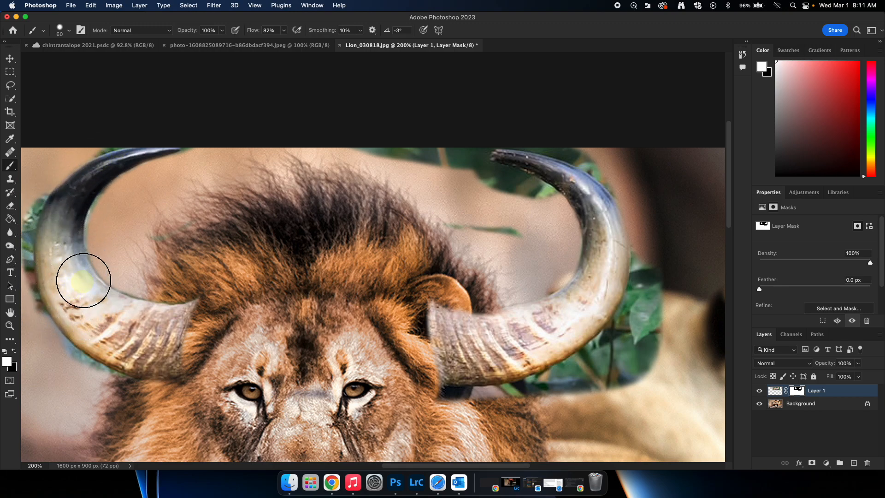
Paint black on the mask to remove the remaining foliage inside and outside the horn beside the lion's visible ear.
{"action": "key", "text": "x"}
{"action": "mouse_move", "coordinate": [494, 199]}
{"action": "left_mouse_down"}
{"action": "mouse_move", "coordinate": [537, 211]}
{"action": "mouse_move", "coordinate": [457, 183]}
{"action": "mouse_move", "coordinate": [422, 189]}
{"action": "left_mouse_up"}
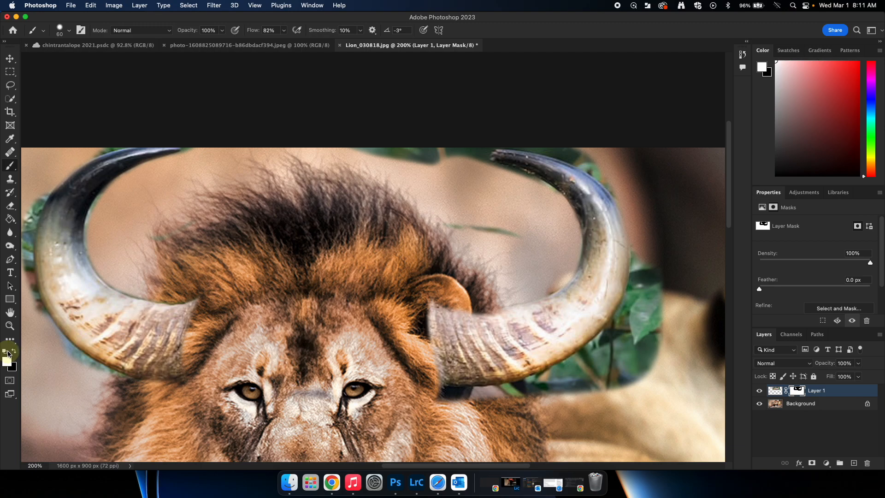
{"action": "left_click", "coordinate": [14, 352]}
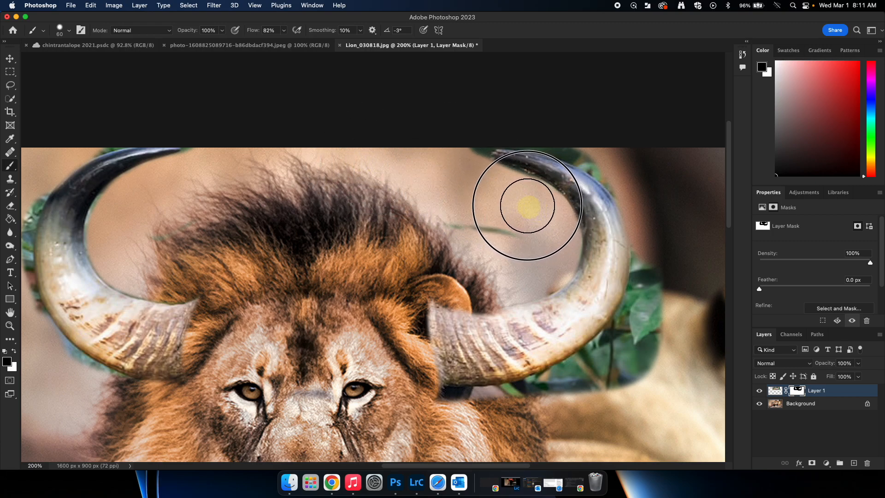
{"action": "left_click_drag", "start_coordinate": [461, 173], "coordinate": [464, 144]}
{"action": "mouse_move", "coordinate": [629, 170]}
{"action": "left_mouse_down"}
{"action": "mouse_move", "coordinate": [571, 133]}
{"action": "mouse_move", "coordinate": [463, 119]}
{"action": "left_mouse_up"}
{"action": "mouse_move", "coordinate": [667, 265]}
{"action": "left_mouse_down"}
{"action": "mouse_move", "coordinate": [658, 250]}
{"action": "mouse_move", "coordinate": [648, 312]}
{"action": "mouse_move", "coordinate": [614, 359]}
{"action": "mouse_move", "coordinate": [554, 397]}
{"action": "mouse_move", "coordinate": [498, 407]}
{"action": "left_mouse_up"}
{"action": "left_click", "coordinate": [457, 413]}
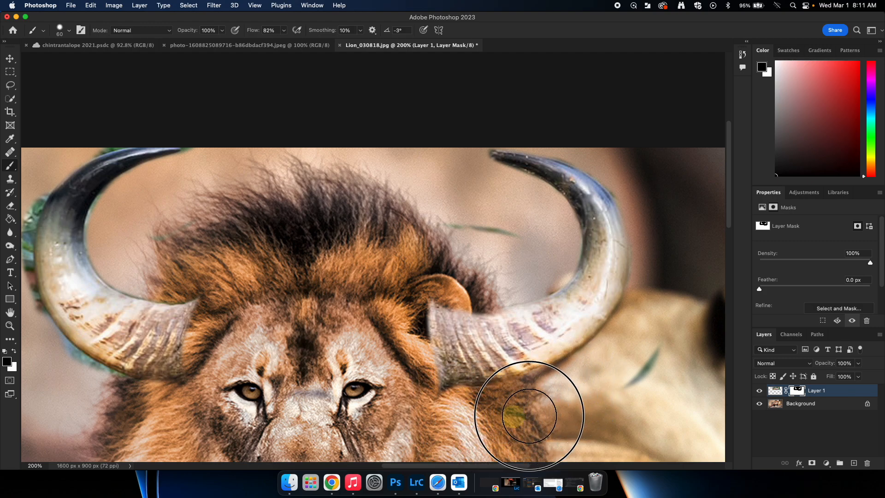
{"action": "left_click_drag", "start_coordinate": [519, 245], "coordinate": [428, 217]}
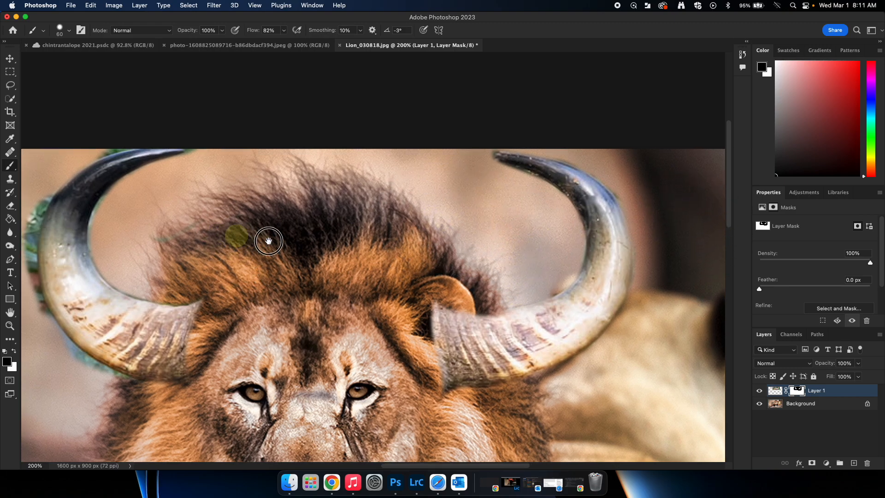
Mask out the foliage around the outer edge of the other horn and inspect the horn edges up close.
{"action": "scroll", "coordinate": [247, 236], "scroll_direction": "left", "scroll_amount": 10}
{"action": "scroll", "coordinate": [247, 237], "scroll_direction": "up", "scroll_amount": 2}
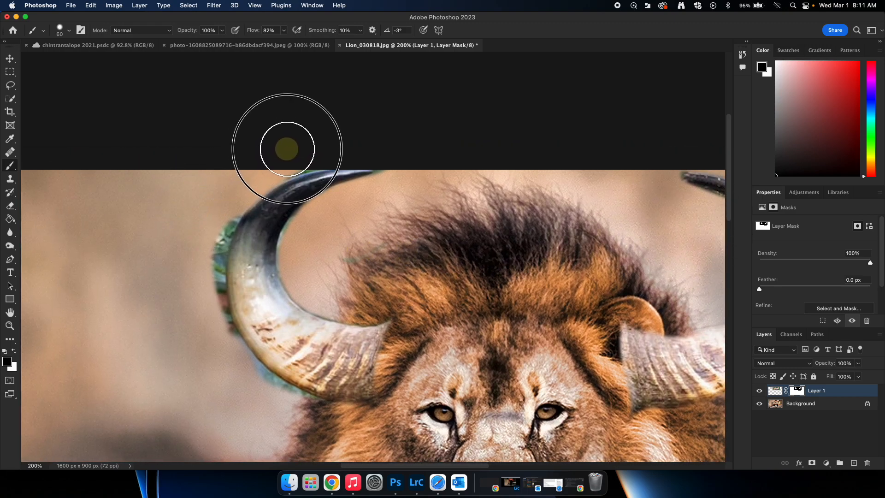
{"action": "mouse_move", "coordinate": [313, 237]}
{"action": "left_mouse_down"}
{"action": "mouse_move", "coordinate": [306, 272]}
{"action": "mouse_move", "coordinate": [463, 243]}
{"action": "left_mouse_up"}
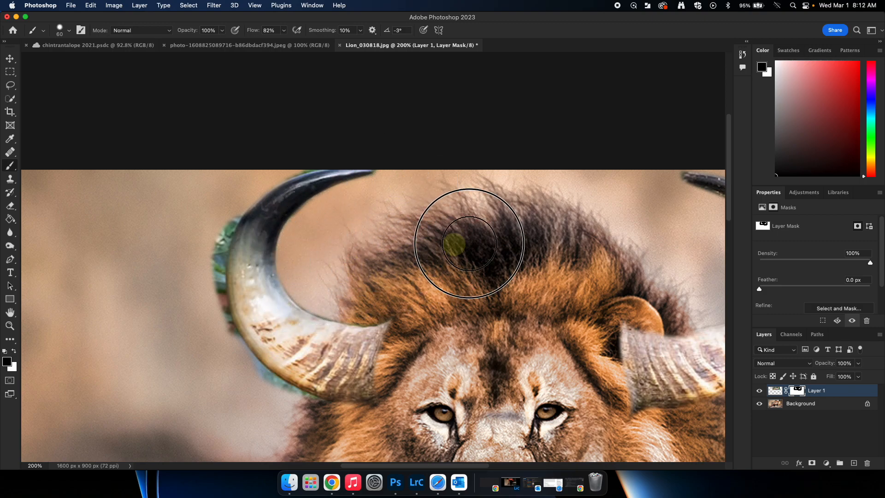
{"action": "mouse_move", "coordinate": [216, 204]}
{"action": "left_mouse_down"}
{"action": "mouse_move", "coordinate": [198, 238]}
{"action": "mouse_move", "coordinate": [203, 322]}
{"action": "mouse_move", "coordinate": [237, 381]}
{"action": "mouse_move", "coordinate": [304, 424]}
{"action": "mouse_move", "coordinate": [228, 374]}
{"action": "mouse_move", "coordinate": [205, 311]}
{"action": "mouse_move", "coordinate": [201, 266]}
{"action": "mouse_move", "coordinate": [251, 168]}
{"action": "mouse_move", "coordinate": [348, 254]}
{"action": "mouse_move", "coordinate": [278, 230]}
{"action": "left_mouse_up"}
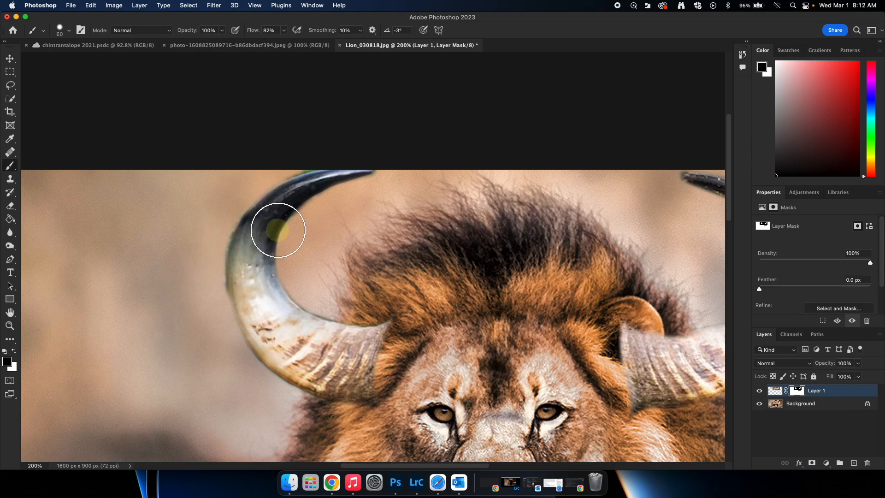
{"action": "key", "text": "super+plus"}
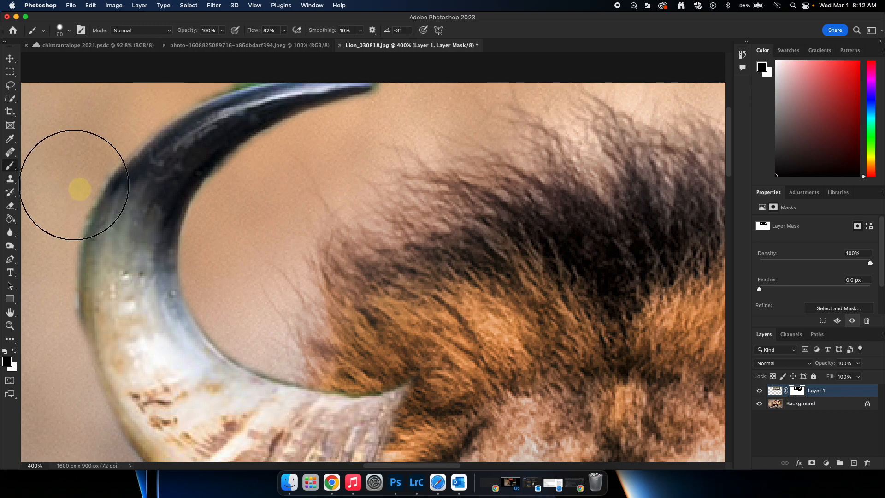
{"action": "left_click_drag", "start_coordinate": [386, 265], "coordinate": [251, 168]}
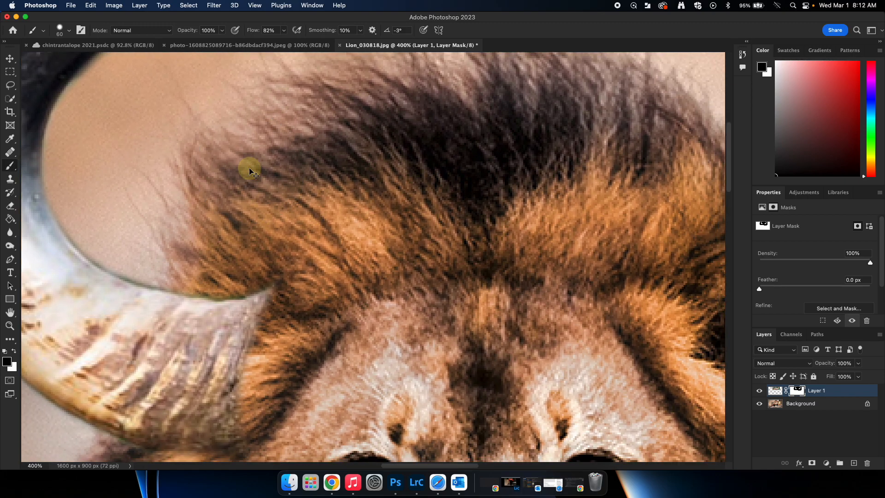
{"action": "key", "text": "super+minus"}
{"action": "key", "text": "super+minus"}
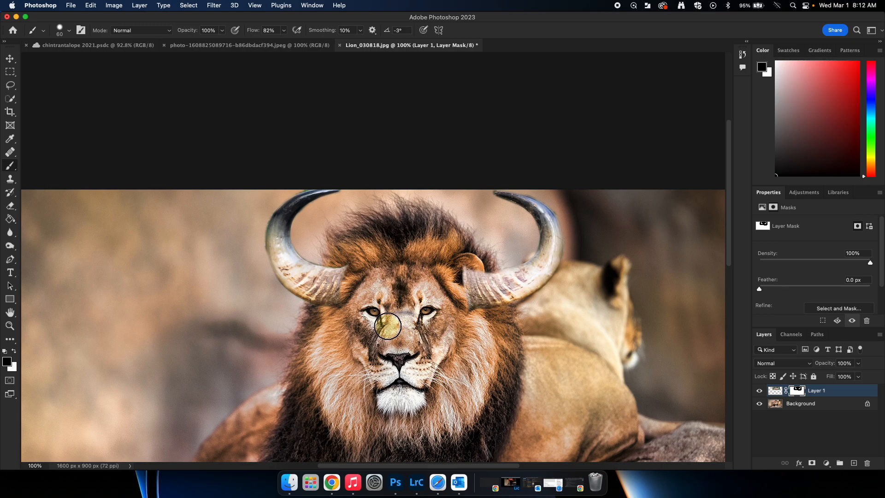
Try to fade the bases of both horns into the mane by painting the mask with black at 23% flow.
{"action": "scroll", "coordinate": [400, 325], "scroll_direction": "up", "scroll_amount": 2}
{"action": "scroll", "coordinate": [400, 325], "scroll_direction": "right", "scroll_amount": 3}
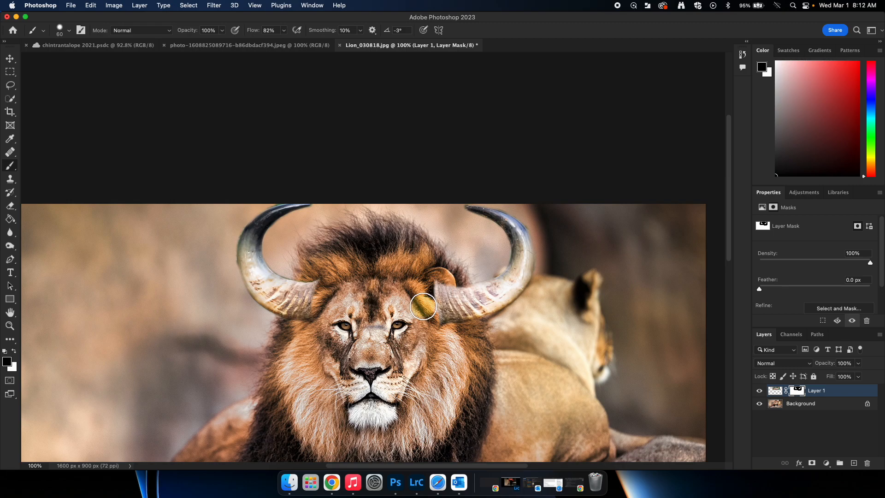
{"action": "scroll", "coordinate": [373, 313], "scroll_direction": "right", "scroll_amount": 3}
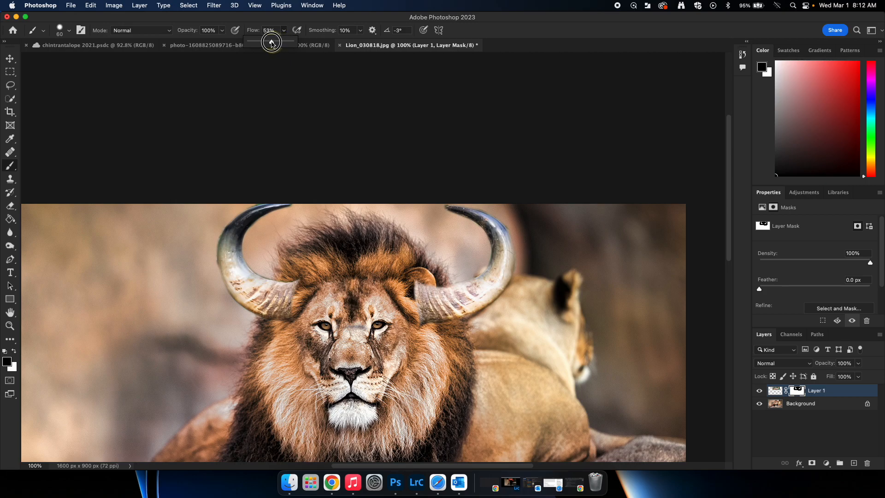
{"action": "left_click_drag", "start_coordinate": [403, 258], "coordinate": [416, 316]}
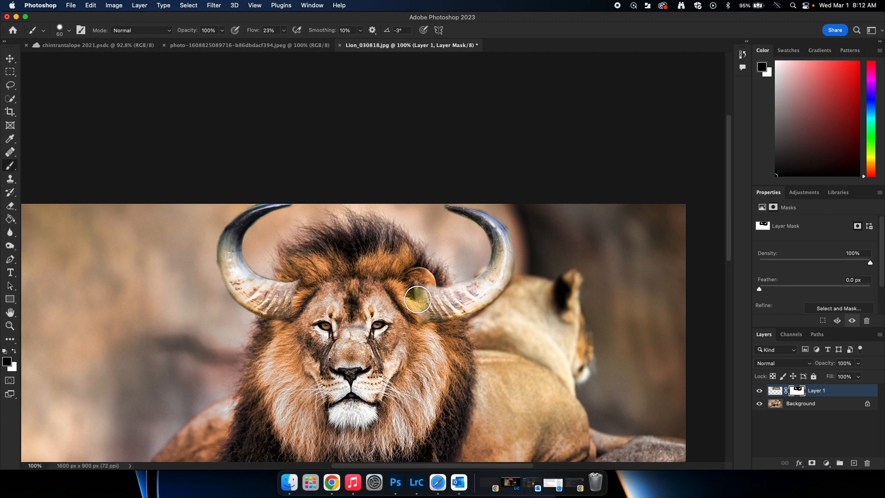
{"action": "left_click", "coordinate": [293, 288]}
{"action": "left_click_drag", "start_coordinate": [292, 288], "coordinate": [290, 312]}
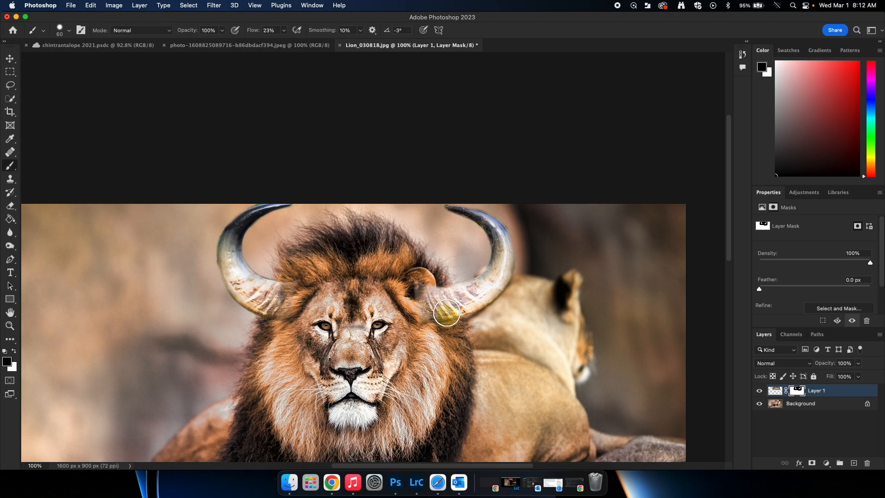
Step back through the history to undo the low-flow brush strokes on the horn bases.
{"action": "left_click", "coordinate": [742, 55]}
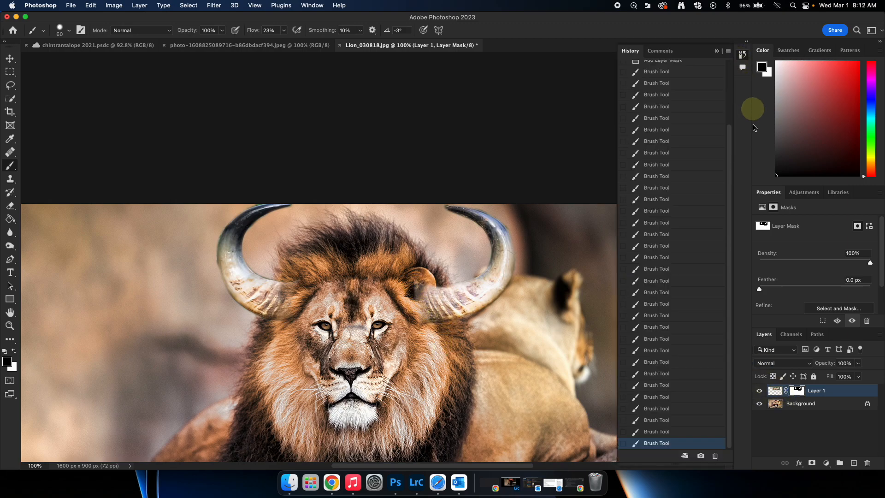
{"action": "left_click", "coordinate": [658, 409]}
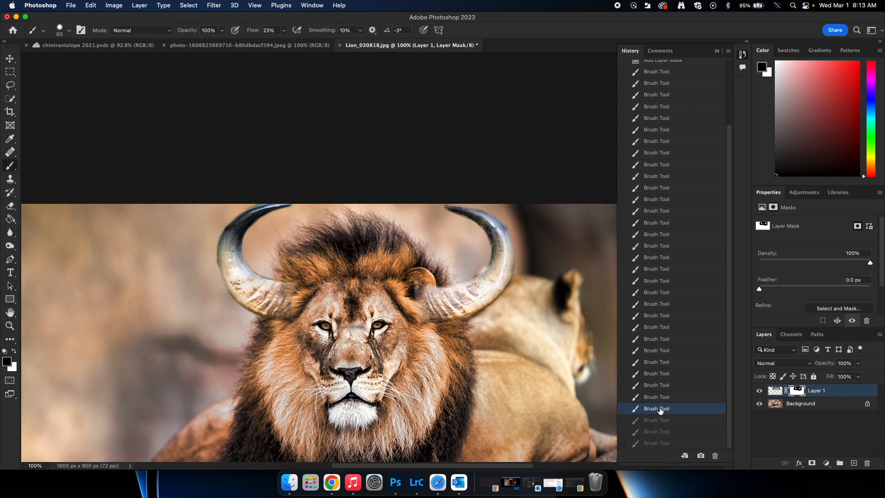
{"action": "left_click", "coordinate": [660, 397]}
{"action": "left_click", "coordinate": [659, 373]}
{"action": "left_click", "coordinate": [659, 339]}
{"action": "left_click", "coordinate": [659, 326]}
{"action": "left_click", "coordinate": [658, 315]}
{"action": "left_click", "coordinate": [657, 304]}
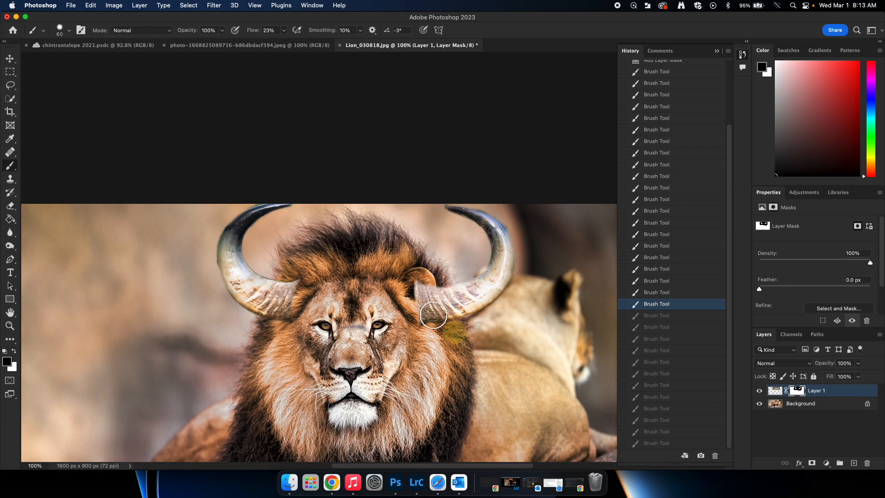
Free-transform the horns layer to about 90% scale, reposition it over the lion's head, and apply the transform.
{"action": "left_click", "coordinate": [10, 59]}
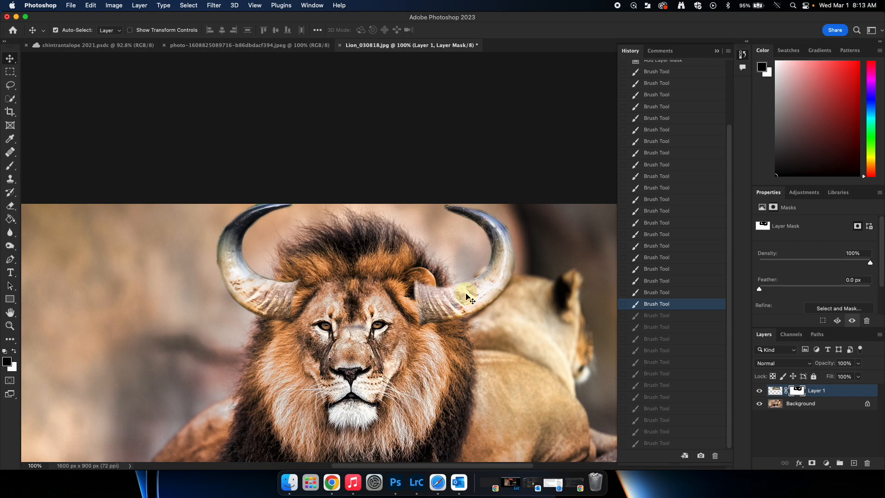
{"action": "mouse_move", "coordinate": [461, 297]}
{"action": "left_mouse_down"}
{"action": "mouse_move", "coordinate": [464, 347]}
{"action": "mouse_move", "coordinate": [452, 332]}
{"action": "mouse_move", "coordinate": [429, 346]}
{"action": "mouse_move", "coordinate": [421, 326]}
{"action": "mouse_move", "coordinate": [454, 316]}
{"action": "mouse_move", "coordinate": [454, 295]}
{"action": "left_mouse_up"}
{"action": "scroll", "coordinate": [454, 296], "scroll_direction": "right", "scroll_amount": 1}
{"action": "key", "text": "super+t"}
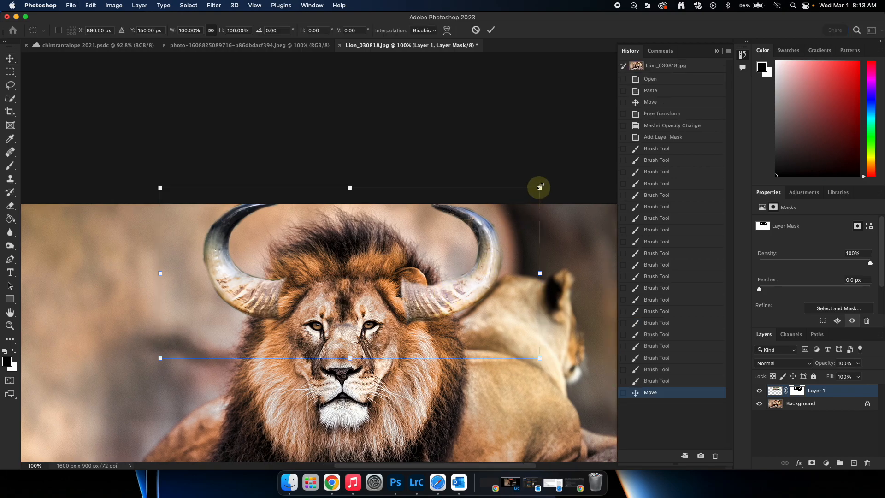
{"action": "left_click_drag", "start_coordinate": [540, 187], "coordinate": [502, 205]}
{"action": "left_click_drag", "start_coordinate": [415, 278], "coordinate": [433, 267]}
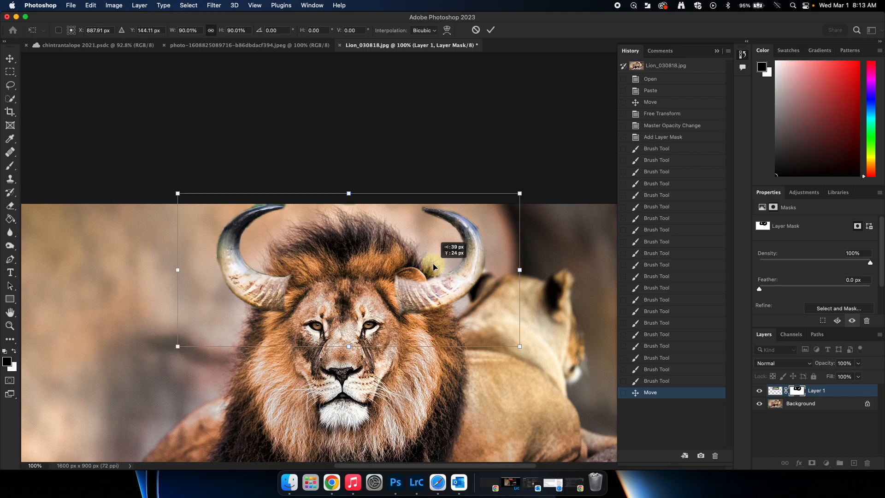
{"action": "left_click", "coordinate": [490, 29]}
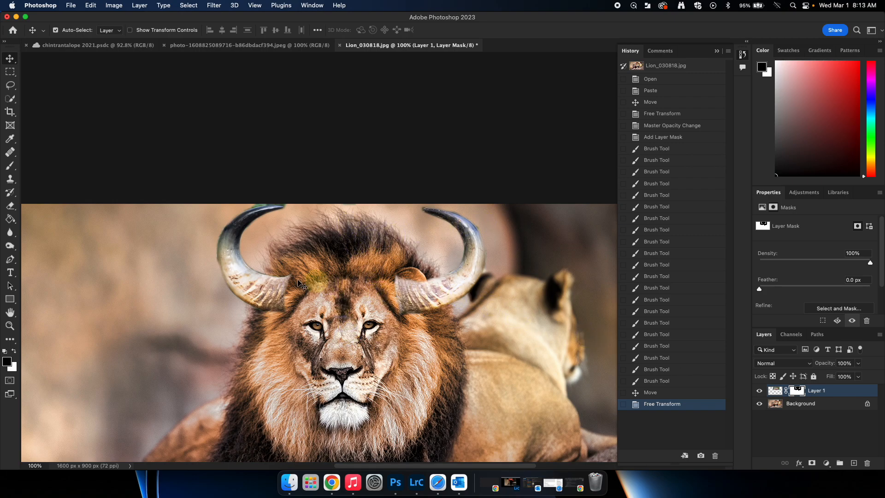
Copy a rectangular area about 376 × 176 px around the lion's forehead and eyes from the Background onto a new layer.
{"action": "left_click", "coordinate": [11, 76]}
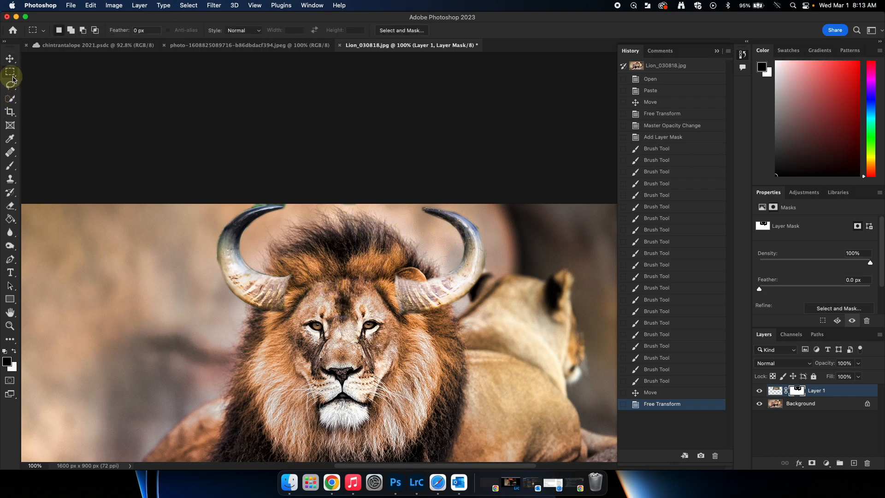
{"action": "left_click", "coordinate": [786, 411]}
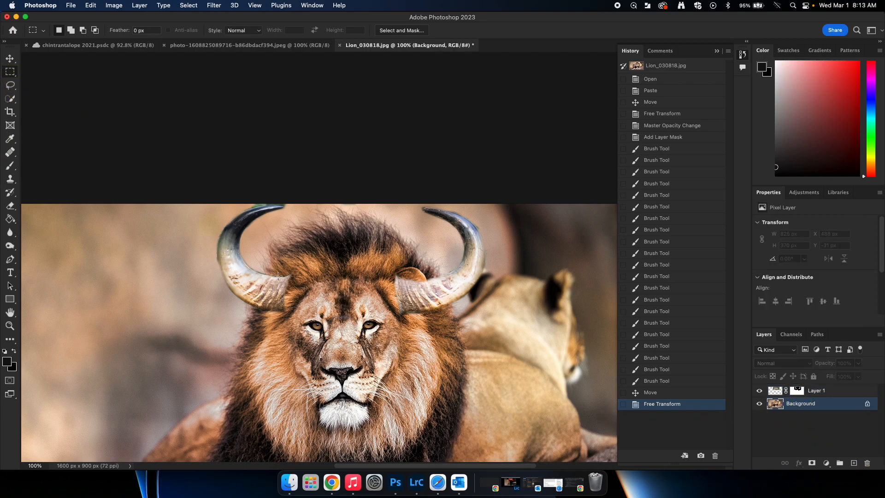
{"action": "left_click_drag", "start_coordinate": [264, 260], "coordinate": [434, 339]}
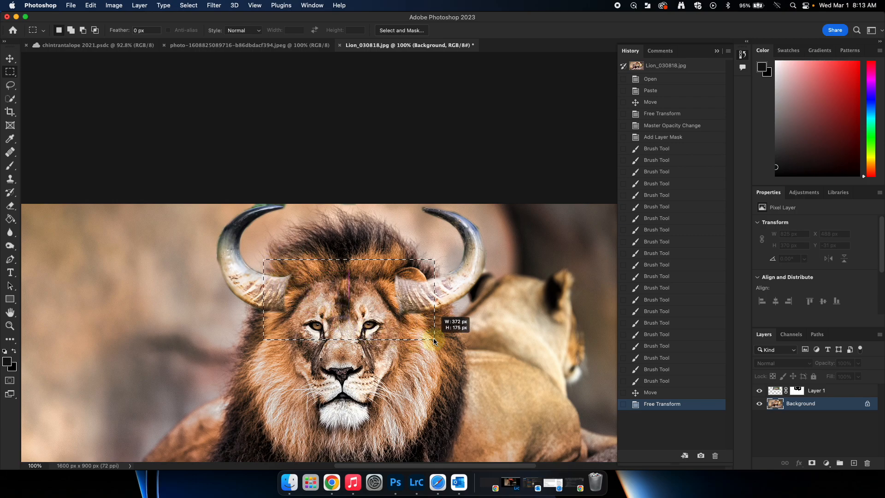
{"action": "left_click_drag", "start_coordinate": [434, 338], "coordinate": [434, 338]}
{"action": "left_click_drag", "start_coordinate": [375, 317], "coordinate": [370, 320]}
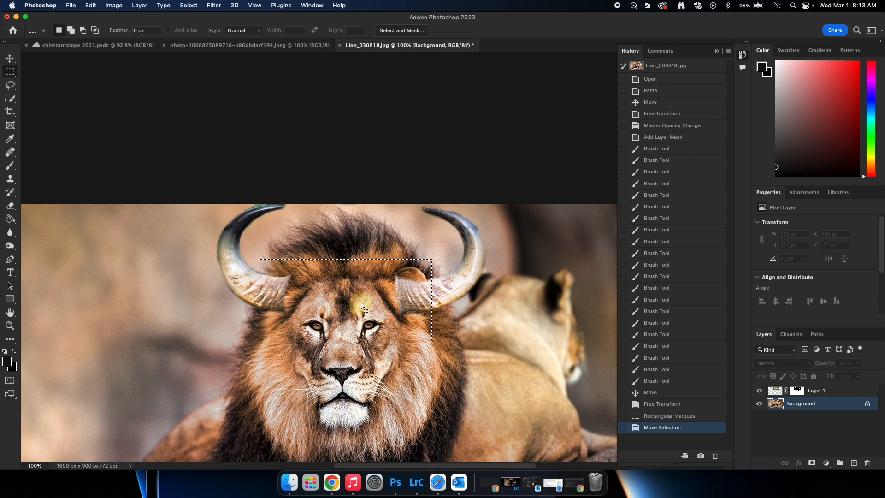
{"action": "key", "text": "super+v"}
{"action": "scroll", "coordinate": [361, 303], "scroll_direction": "right", "scroll_amount": 2}
{"action": "scroll", "coordinate": [360, 304], "scroll_direction": "left", "scroll_amount": 2}
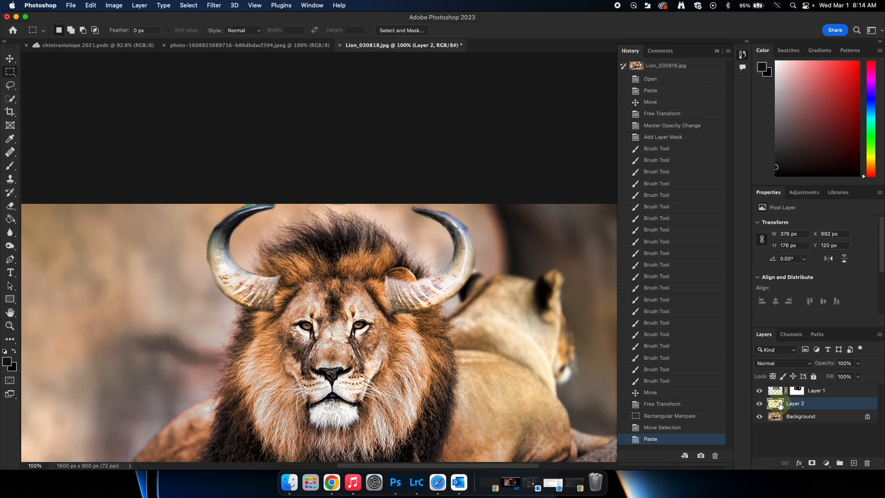
Place the copied lion fur layer above the horns layer and add a white layer mask to it.
{"action": "left_click_drag", "start_coordinate": [796, 402], "coordinate": [795, 390]}
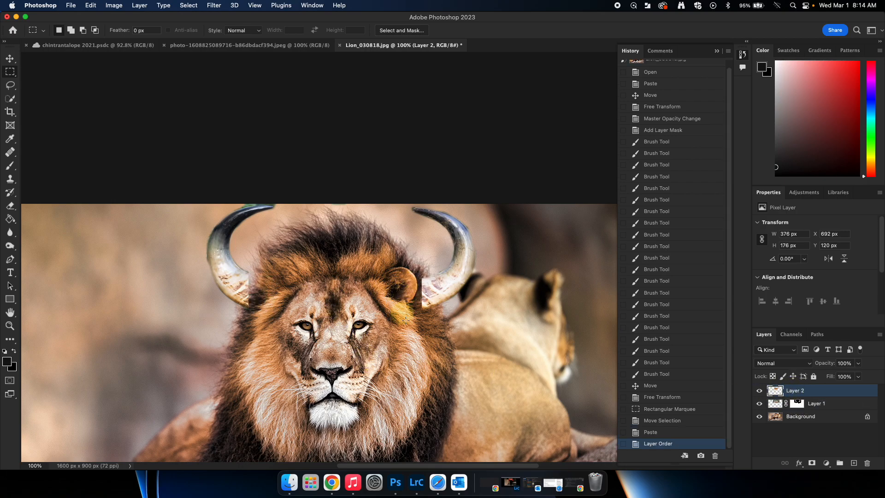
{"action": "left_click", "coordinate": [813, 464]}
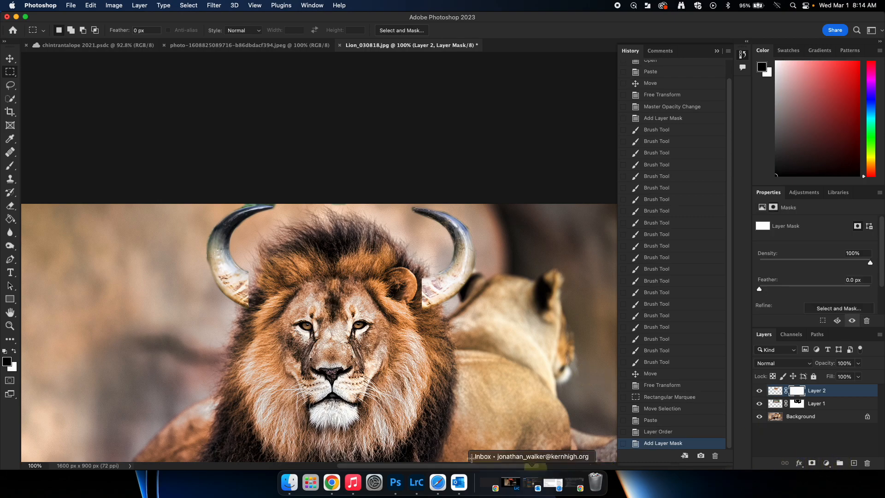
Paint black at 23% flow on the fur layer's mask to reveal the base of the horn beside the lion's earless side.
{"action": "key", "text": "b"}
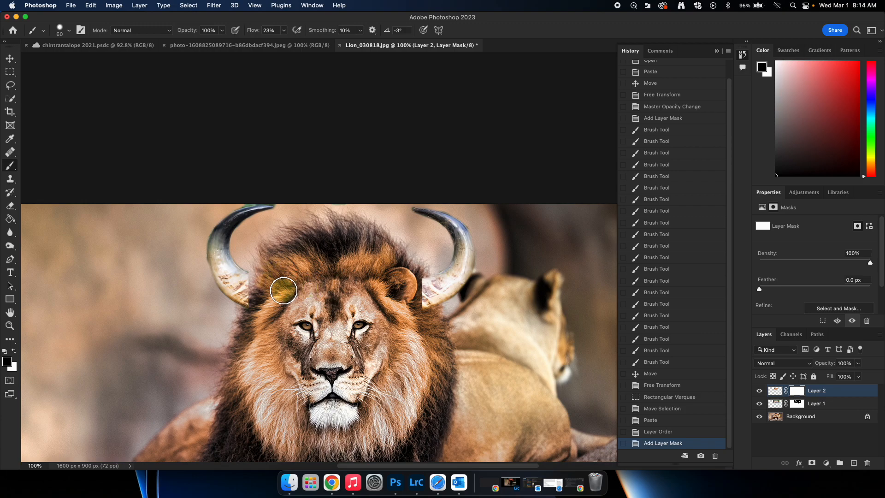
{"action": "left_click_drag", "start_coordinate": [254, 273], "coordinate": [245, 310]}
{"action": "left_click_drag", "start_coordinate": [247, 312], "coordinate": [250, 318]}
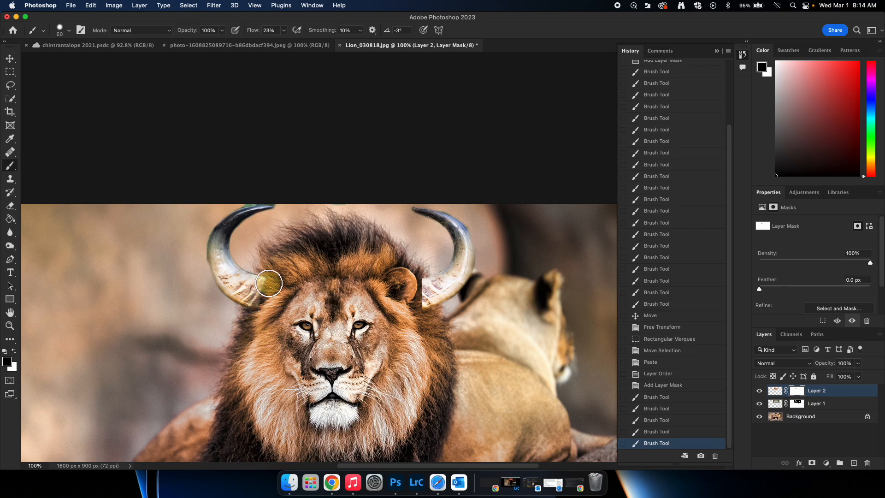
Soften the fur edge over that same horn's base by painting black on the fur layer's mask at 16% flow.
{"action": "key", "text": "super+equal"}
{"action": "key", "text": "super+equal"}
{"action": "left_click_drag", "start_coordinate": [266, 282], "coordinate": [442, 256]}
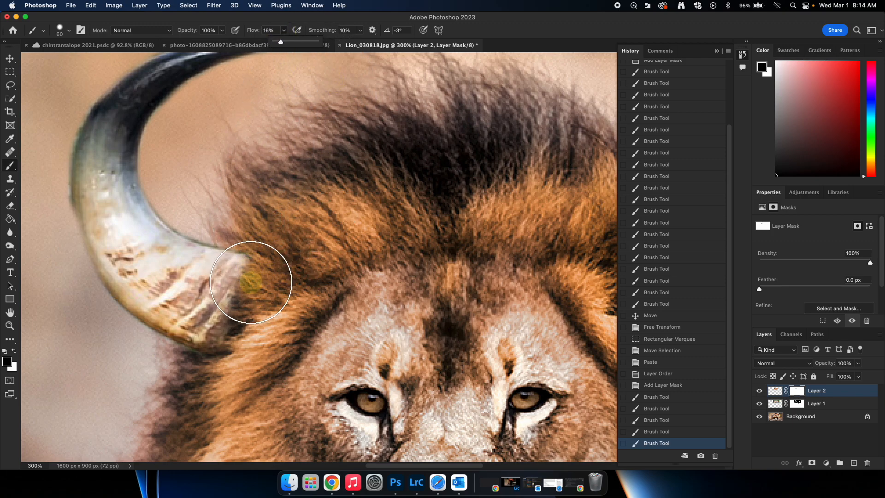
{"action": "left_click", "coordinate": [260, 287]}
{"action": "left_click", "coordinate": [261, 287]}
{"action": "left_click", "coordinate": [259, 248]}
{"action": "left_click", "coordinate": [244, 345]}
{"action": "left_click", "coordinate": [239, 348]}
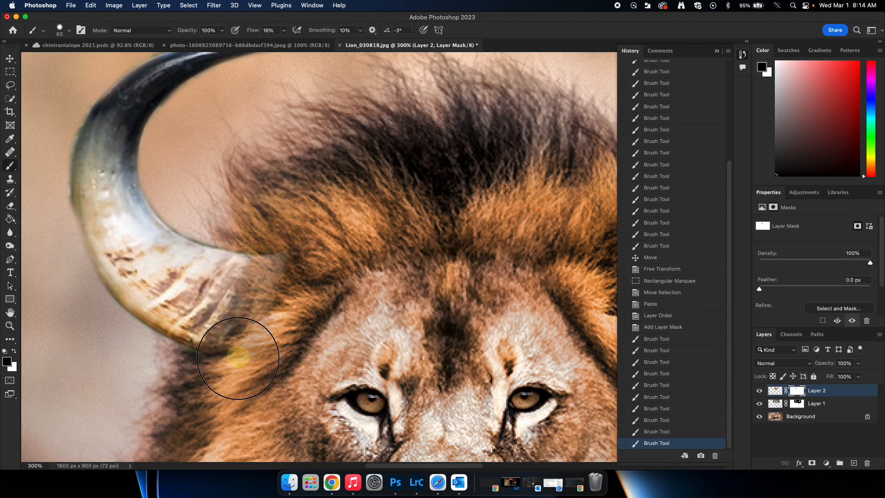
{"action": "mouse_move", "coordinate": [292, 286]}
{"action": "left_mouse_down"}
{"action": "mouse_move", "coordinate": [338, 318]}
{"action": "mouse_move", "coordinate": [309, 290]}
{"action": "mouse_move", "coordinate": [295, 301]}
{"action": "mouse_move", "coordinate": [270, 286]}
{"action": "left_mouse_up"}
Blend the base of the horn beside the lion's visible ear by painting black at 16% flow on the fur layer's mask.
{"action": "mouse_move", "coordinate": [350, 318]}
{"action": "left_mouse_down"}
{"action": "mouse_move", "coordinate": [215, 270]}
{"action": "mouse_move", "coordinate": [197, 314]}
{"action": "left_mouse_up"}
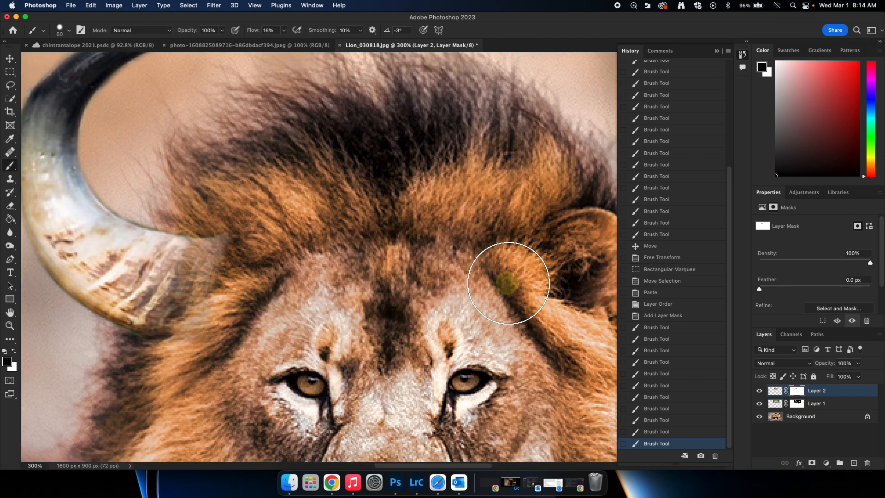
{"action": "left_click_drag", "start_coordinate": [513, 293], "coordinate": [346, 222]}
{"action": "mouse_move", "coordinate": [500, 238]}
{"action": "left_mouse_down"}
{"action": "mouse_move", "coordinate": [469, 234]}
{"action": "mouse_move", "coordinate": [498, 258]}
{"action": "mouse_move", "coordinate": [515, 168]}
{"action": "mouse_move", "coordinate": [508, 132]}
{"action": "mouse_move", "coordinate": [520, 225]}
{"action": "mouse_move", "coordinate": [513, 273]}
{"action": "mouse_move", "coordinate": [538, 119]}
{"action": "mouse_move", "coordinate": [519, 131]}
{"action": "mouse_move", "coordinate": [542, 180]}
{"action": "mouse_move", "coordinate": [505, 273]}
{"action": "mouse_move", "coordinate": [526, 351]}
{"action": "mouse_move", "coordinate": [448, 361]}
{"action": "mouse_move", "coordinate": [461, 349]}
{"action": "mouse_move", "coordinate": [403, 213]}
{"action": "mouse_move", "coordinate": [543, 260]}
{"action": "left_mouse_up"}
{"action": "scroll", "coordinate": [543, 259], "scroll_direction": "up", "scroll_amount": 5}
{"action": "scroll", "coordinate": [543, 260], "scroll_direction": "right", "scroll_amount": 3}
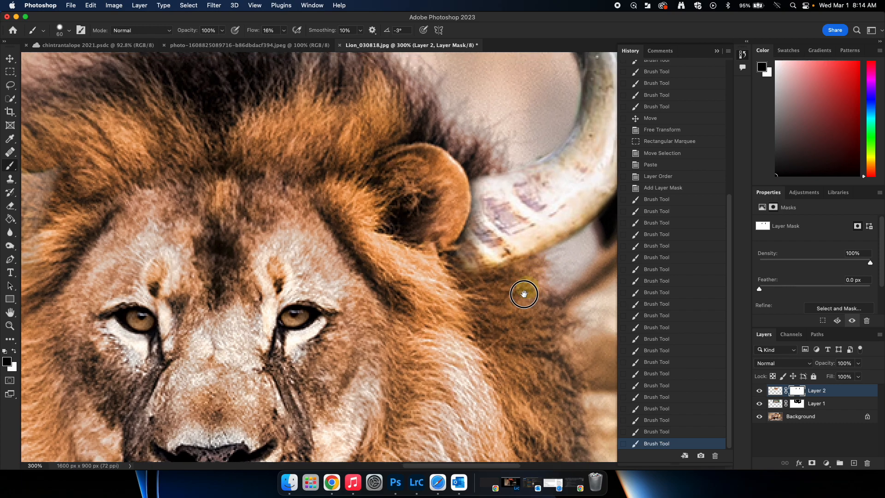
{"action": "mouse_move", "coordinate": [486, 282]}
{"action": "left_mouse_down"}
{"action": "mouse_move", "coordinate": [467, 321]}
{"action": "mouse_move", "coordinate": [390, 365]}
{"action": "mouse_move", "coordinate": [428, 361]}
{"action": "mouse_move", "coordinate": [476, 299]}
{"action": "mouse_move", "coordinate": [470, 276]}
{"action": "mouse_move", "coordinate": [452, 338]}
{"action": "mouse_move", "coordinate": [471, 274]}
{"action": "mouse_move", "coordinate": [473, 299]}
{"action": "mouse_move", "coordinate": [439, 347]}
{"action": "mouse_move", "coordinate": [418, 357]}
{"action": "mouse_move", "coordinate": [366, 357]}
{"action": "mouse_move", "coordinate": [437, 325]}
{"action": "left_mouse_up"}
{"action": "key", "text": "space"}
{"action": "scroll", "coordinate": [437, 325], "scroll_direction": "left", "scroll_amount": 8}
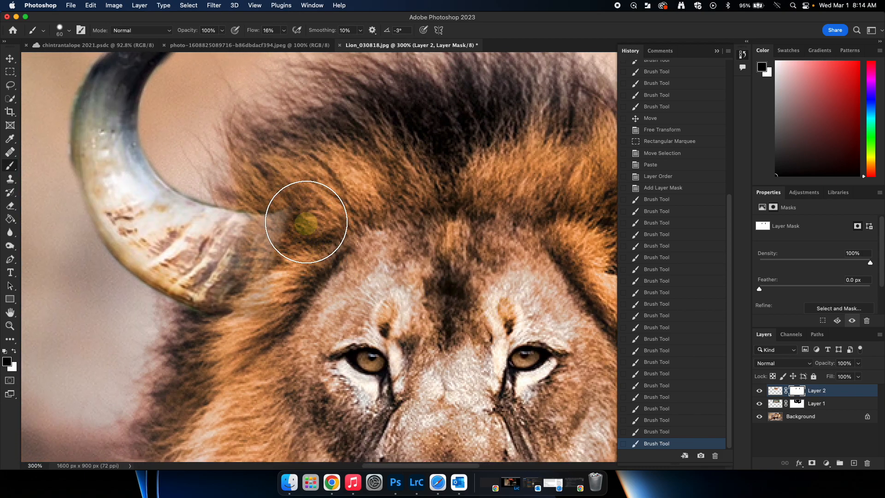
{"action": "mouse_move", "coordinate": [306, 222]}
{"action": "left_mouse_down"}
{"action": "mouse_move", "coordinate": [337, 243]}
{"action": "mouse_move", "coordinate": [311, 225]}
{"action": "mouse_move", "coordinate": [304, 317]}
{"action": "mouse_move", "coordinate": [287, 318]}
{"action": "mouse_move", "coordinate": [282, 304]}
{"action": "mouse_move", "coordinate": [265, 357]}
{"action": "mouse_move", "coordinate": [238, 325]}
{"action": "mouse_move", "coordinate": [198, 341]}
{"action": "mouse_move", "coordinate": [197, 289]}
{"action": "mouse_move", "coordinate": [279, 218]}
{"action": "mouse_move", "coordinate": [375, 282]}
{"action": "mouse_move", "coordinate": [246, 221]}
{"action": "mouse_move", "coordinate": [285, 254]}
{"action": "mouse_move", "coordinate": [434, 334]}
{"action": "mouse_move", "coordinate": [304, 278]}
{"action": "mouse_move", "coordinate": [344, 391]}
{"action": "mouse_move", "coordinate": [360, 295]}
{"action": "mouse_move", "coordinate": [372, 297]}
{"action": "mouse_move", "coordinate": [342, 289]}
{"action": "mouse_move", "coordinate": [278, 247]}
{"action": "mouse_move", "coordinate": [333, 298]}
{"action": "mouse_move", "coordinate": [259, 288]}
{"action": "mouse_move", "coordinate": [293, 323]}
{"action": "left_mouse_up"}
{"action": "key", "text": "x"}
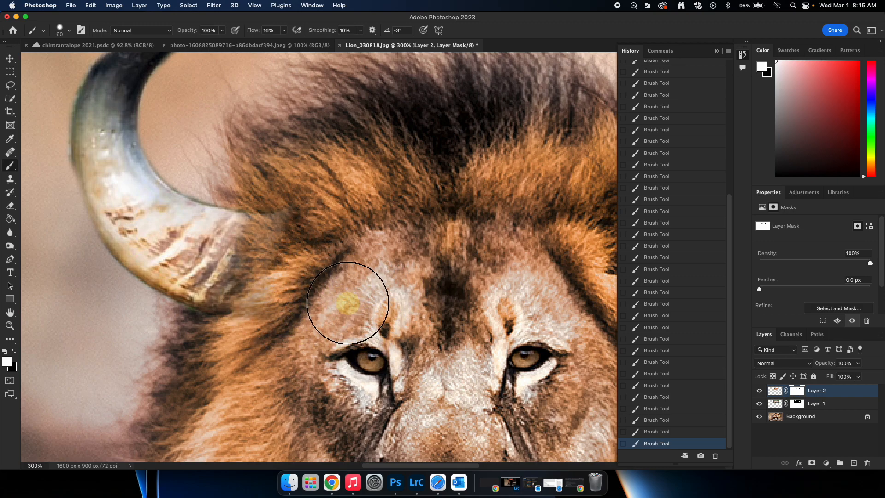
{"action": "key", "text": "super+0"}
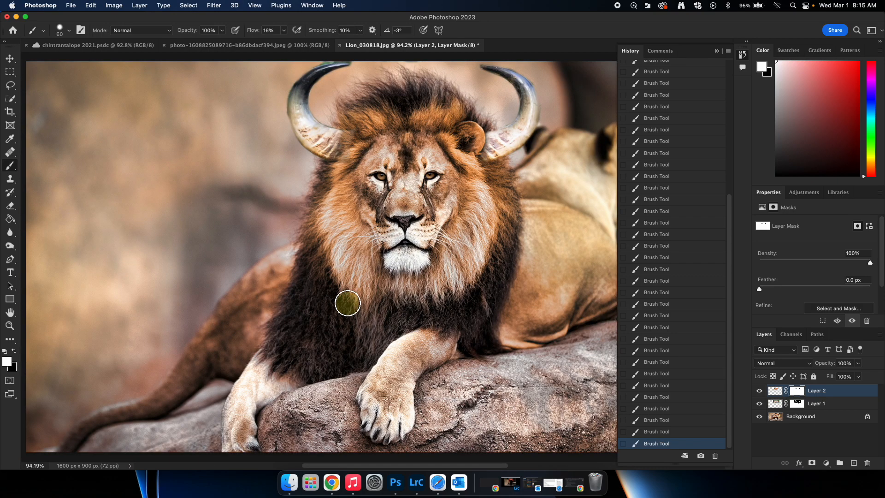
{"action": "left_click_drag", "start_coordinate": [443, 283], "coordinate": [363, 337]}
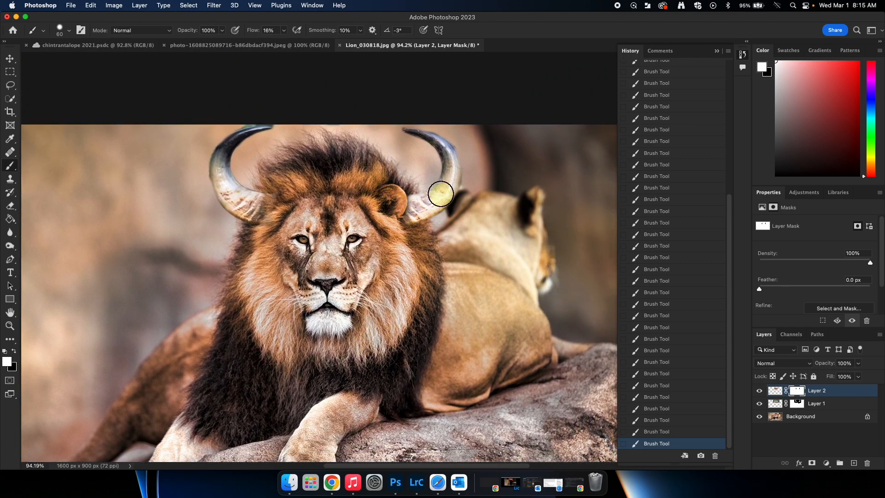
Darken the horns layer with a Brightness/Contrast adjustment, setting brightness to -41 and leaving contrast at 0.
{"action": "left_click", "coordinate": [778, 406]}
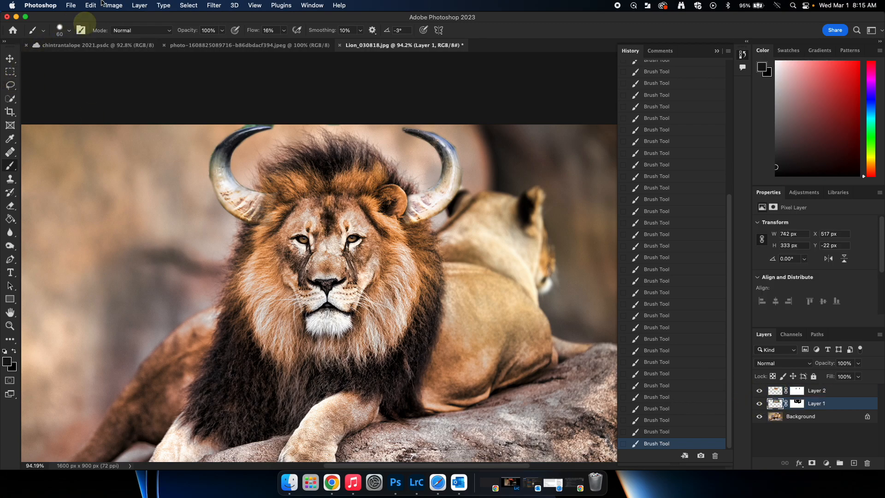
{"action": "left_click", "coordinate": [114, 5]}
{"action": "mouse_move", "coordinate": [138, 31]}
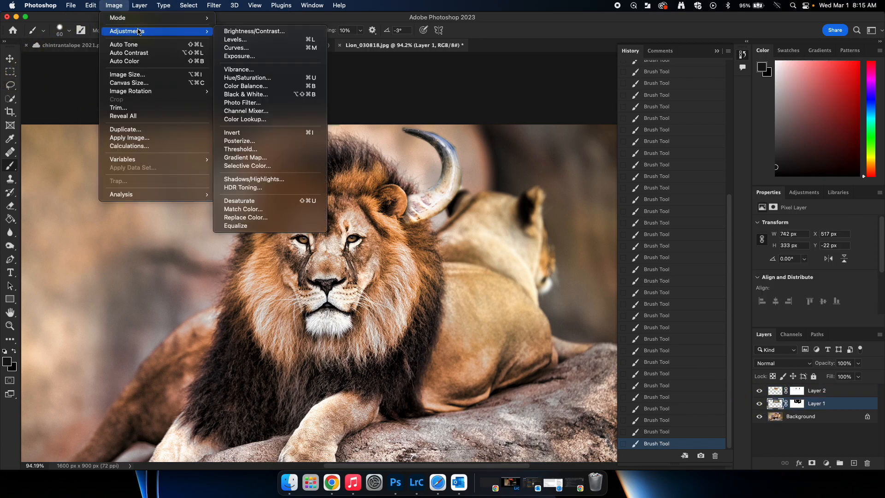
{"action": "left_click", "coordinate": [242, 34]}
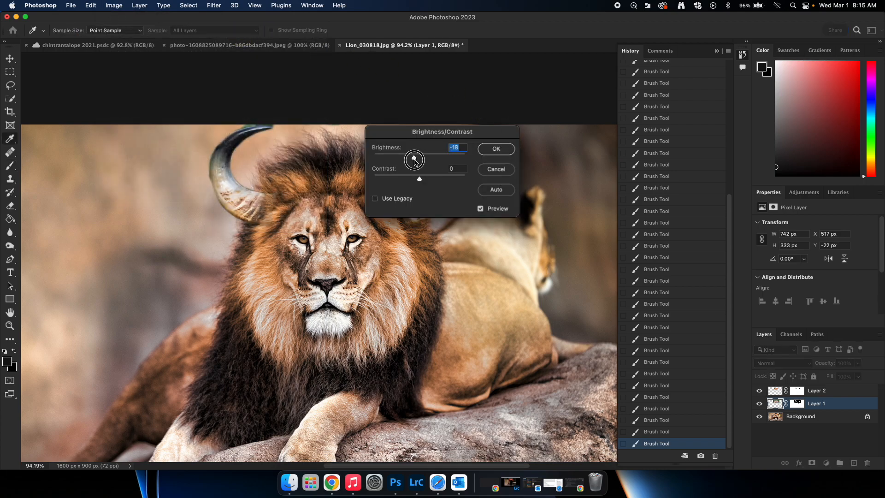
{"action": "left_click_drag", "start_coordinate": [414, 160], "coordinate": [411, 160]}
{"action": "left_click_drag", "start_coordinate": [428, 130], "coordinate": [496, 46]}
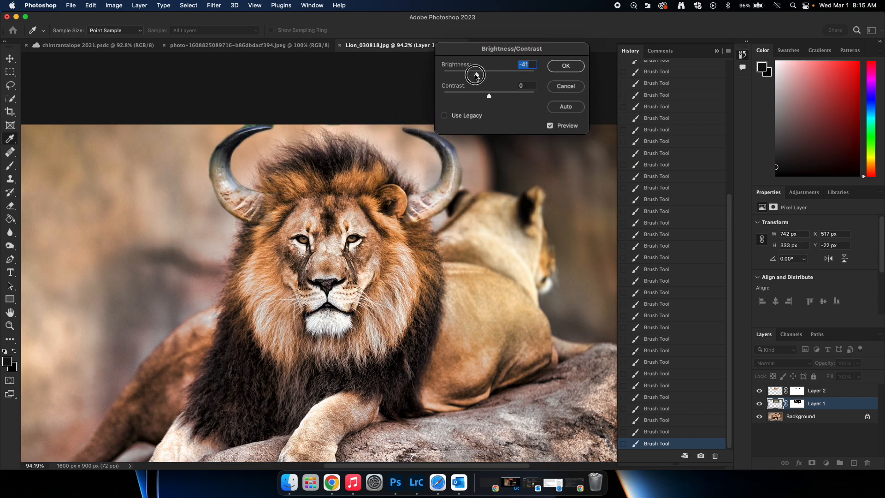
{"action": "left_click", "coordinate": [567, 67]}
{"action": "scroll", "coordinate": [487, 111], "scroll_direction": "up", "scroll_amount": 3}
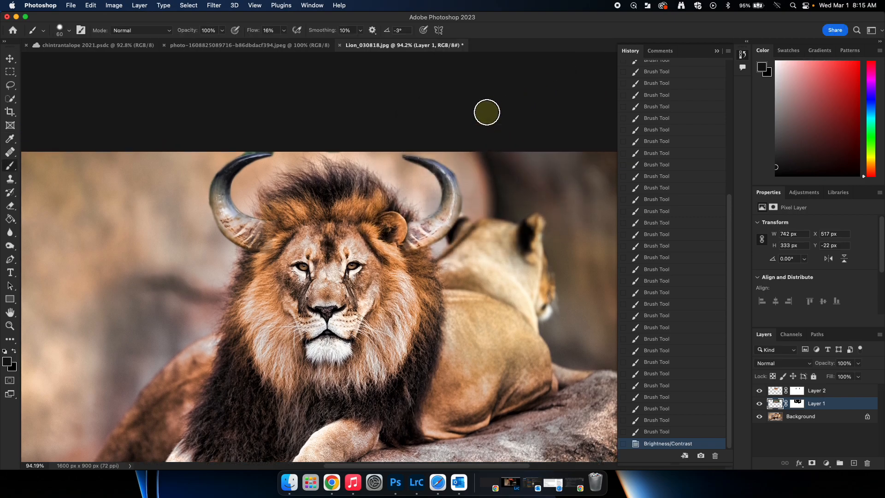
Compare the horns with and without the darkening, collapse the history list, and examine the whole lion composite.
{"action": "key", "text": "super+z"}
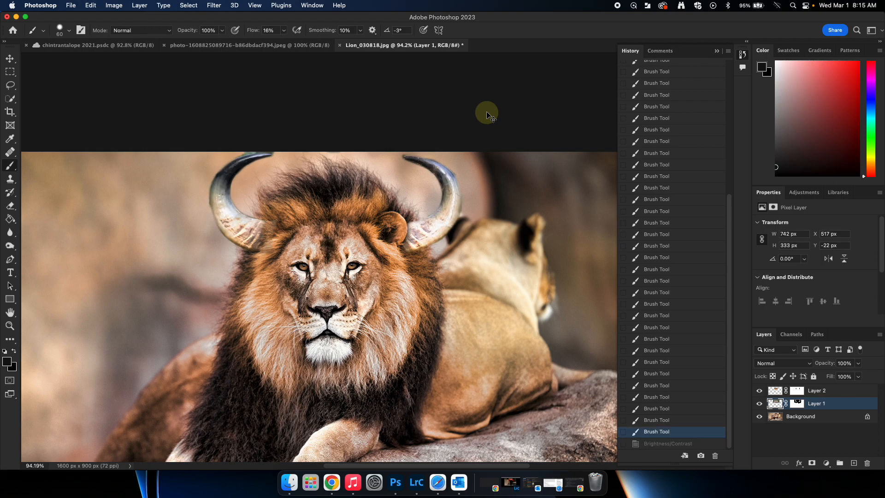
{"action": "key", "text": "super+shift+z"}
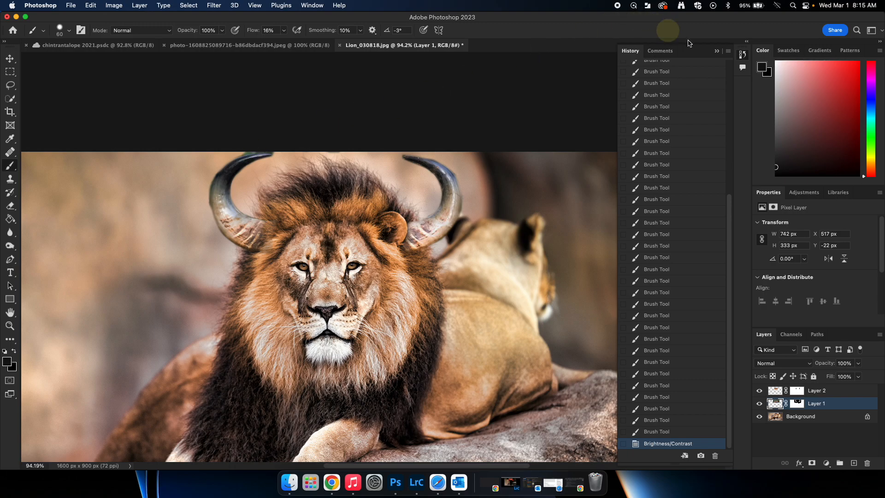
{"action": "left_click", "coordinate": [717, 52]}
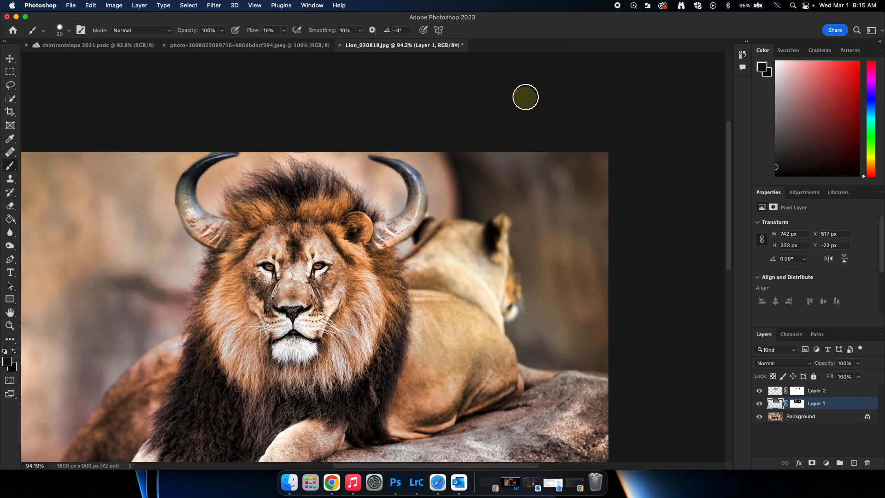
{"action": "scroll", "coordinate": [520, 105], "scroll_direction": "down", "scroll_amount": 5}
{"action": "scroll", "coordinate": [520, 105], "scroll_direction": "left", "scroll_amount": 4}
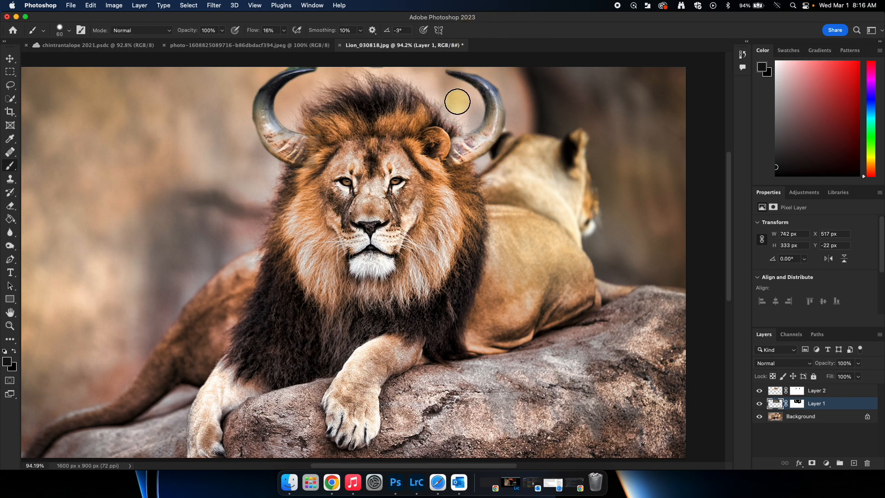
{"action": "scroll", "coordinate": [429, 140], "scroll_direction": "down", "scroll_amount": 2}
{"action": "scroll", "coordinate": [426, 167], "scroll_direction": "up", "scroll_amount": 1}
{"action": "scroll", "coordinate": [427, 167], "scroll_direction": "right", "scroll_amount": 1}
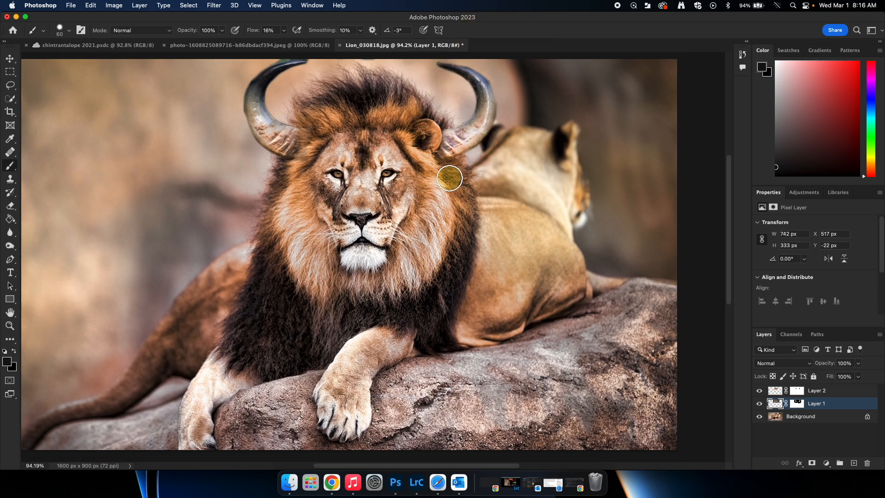
{"action": "scroll", "coordinate": [454, 183], "scroll_direction": "up", "scroll_amount": 1}
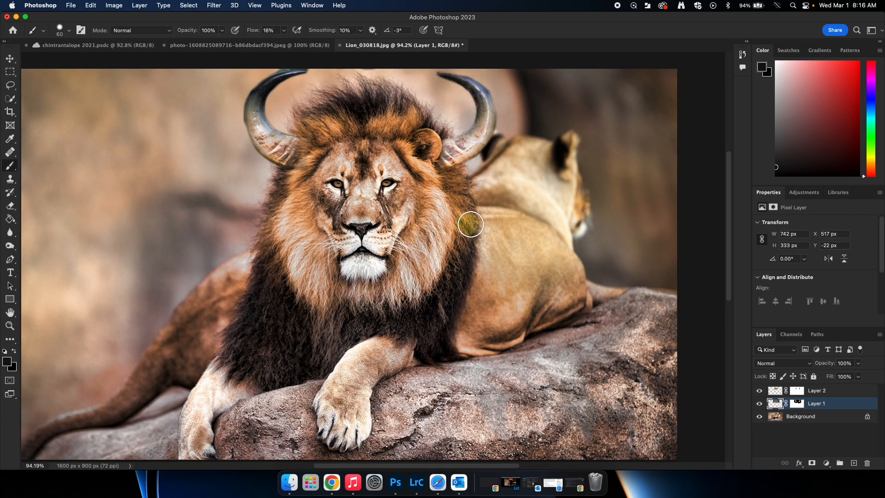